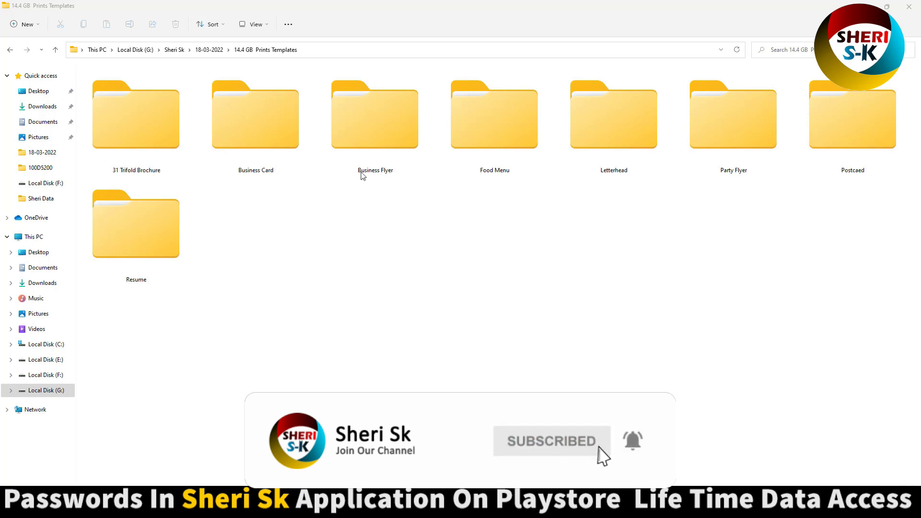
Check the Prints Templates folder's properties, then dismiss them.
right_click(398, 208)
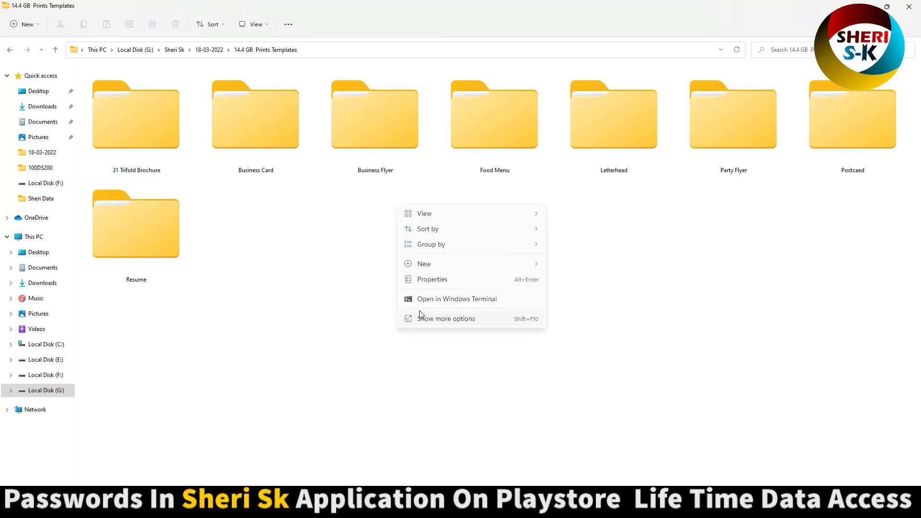
left_click(408, 282)
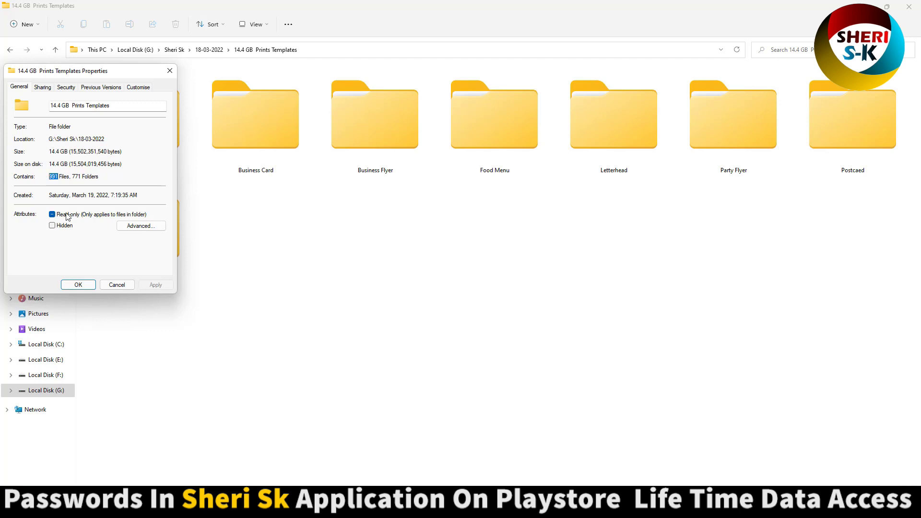
left_click(79, 284)
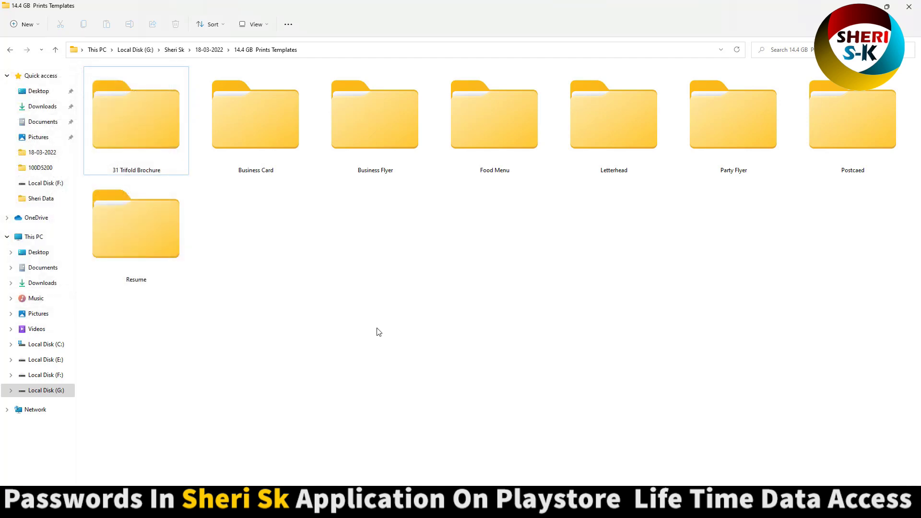
Select each template folder in turn, from 31 Trifold Brochure through Business Card, Flyer, Food Menu, Letterhead, Party Flyer, Postcaed and Resume.
left_click(183, 148)
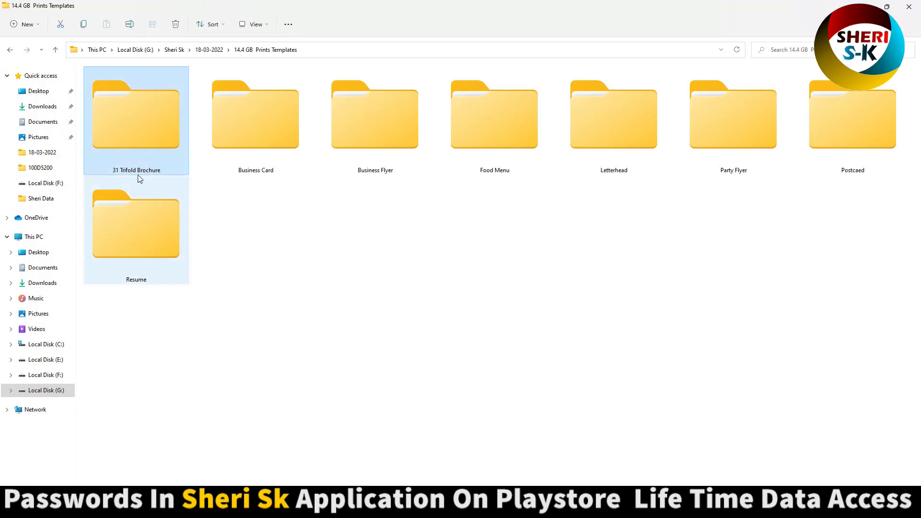
left_click(297, 158)
left_click(364, 142)
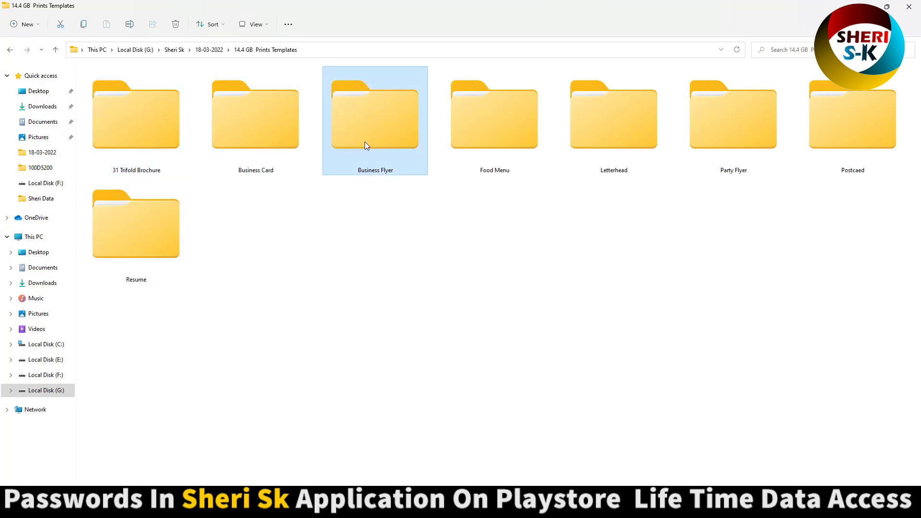
left_click(504, 156)
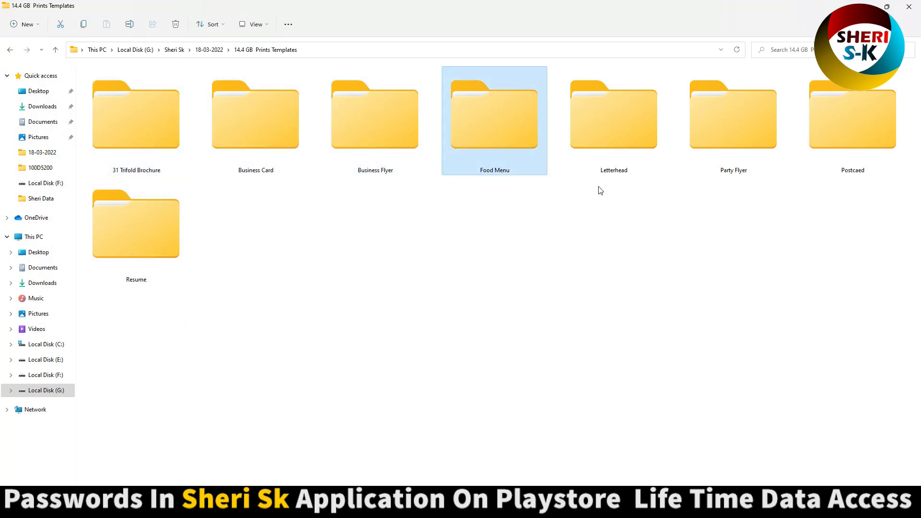
left_click(630, 166)
left_click(720, 159)
left_click(859, 150)
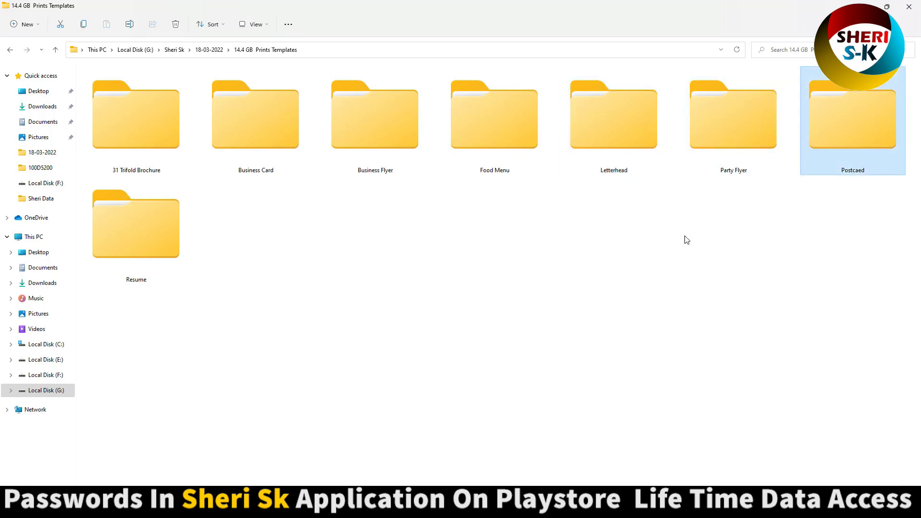
left_click(163, 249)
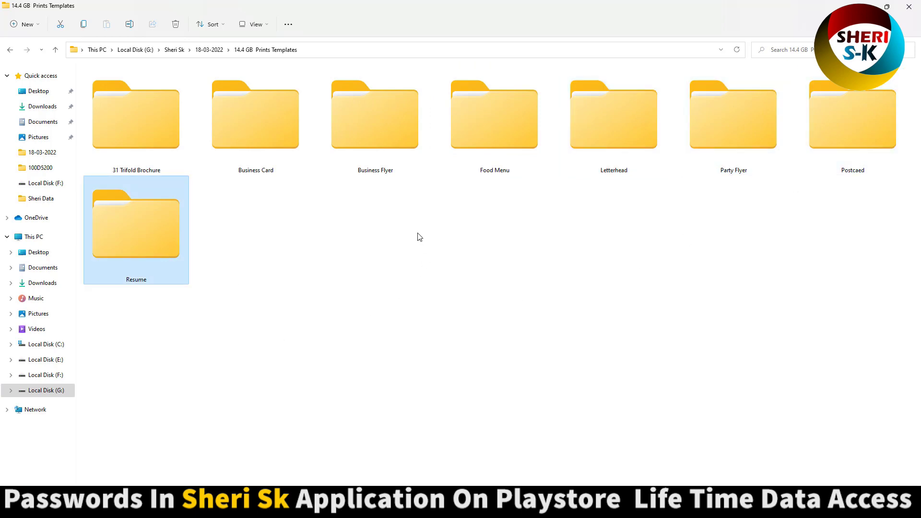
Dismiss the folder-view context menu and open the 31 Trifold Brochure folder.
right_click(397, 225)
left_click(315, 335)
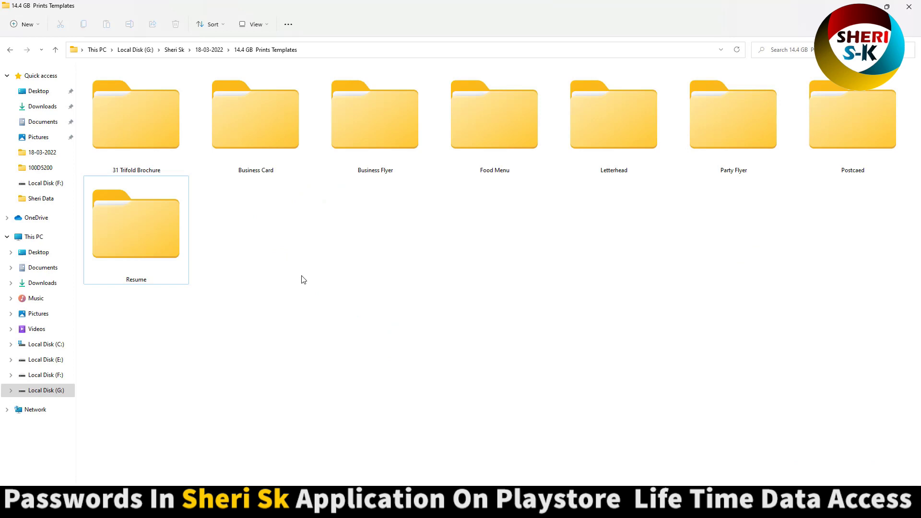
double_click(147, 145)
Switch the brochure subfolders from a details list to Large icons.
scroll(151, 365, "down", 1)
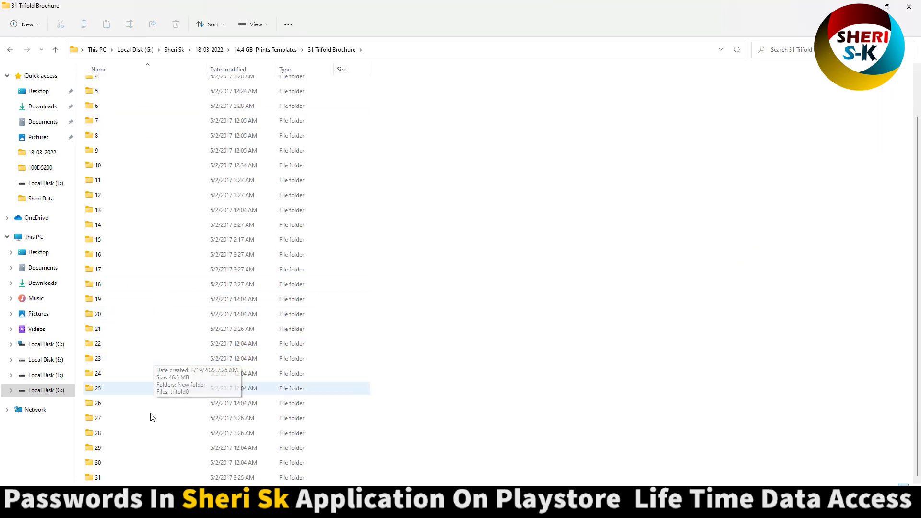
scroll(120, 288, "up", 1)
key("ctrl+shift+4")
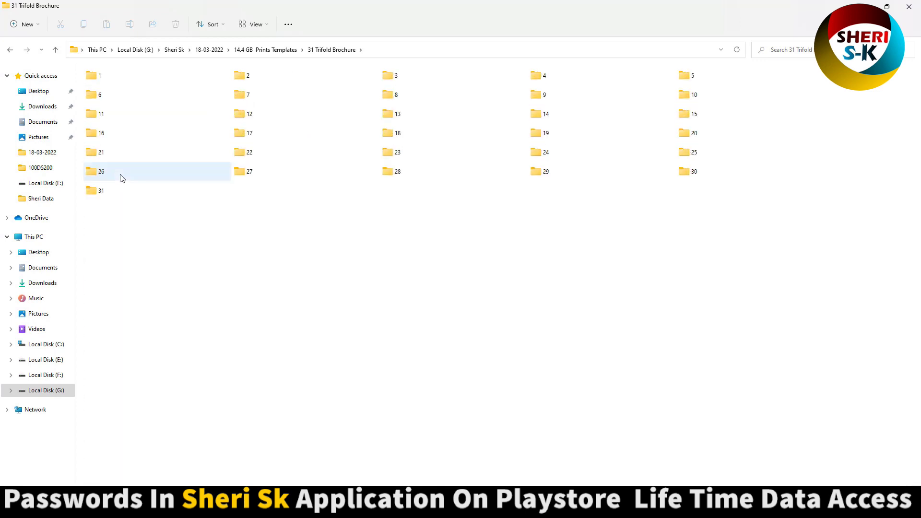
key("ctrl+shift+3")
key("ctrl+shift+2")
Open folder 3 as extra large thumbnails and preview its trifold0 image.
double_click(200, 96)
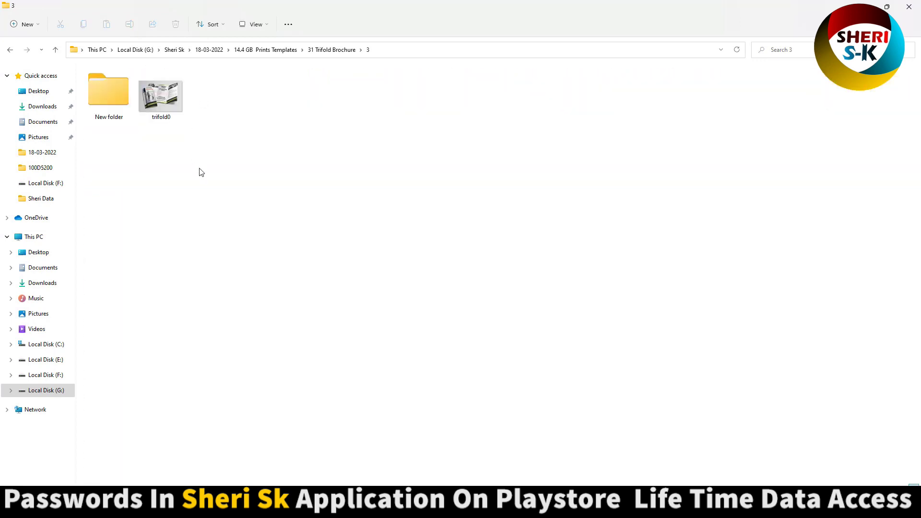
key("ctrl+shift+1")
double_click(295, 120)
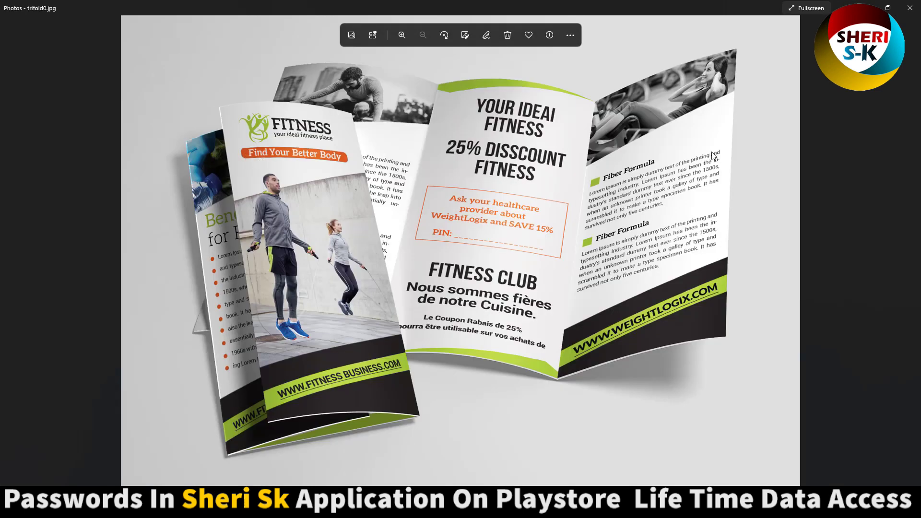
left_click(910, 7)
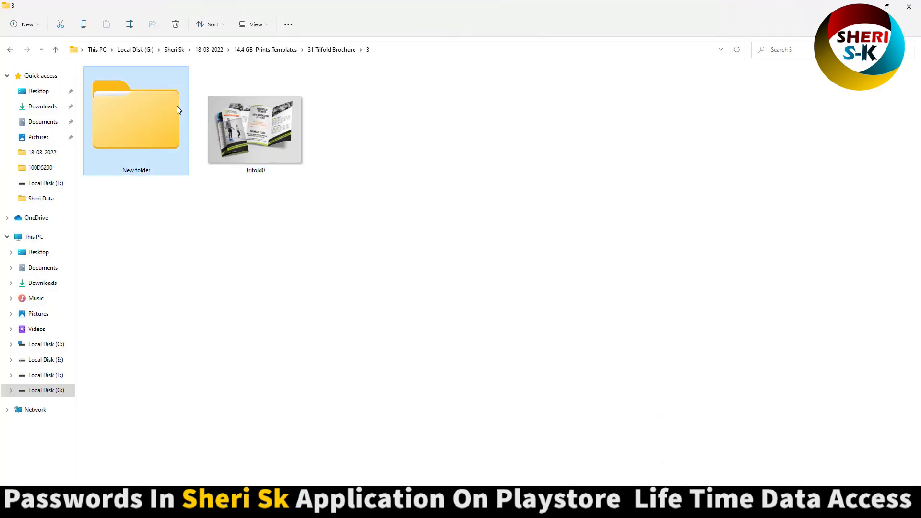
Browse folder 3's New folder, select the Outside design file, then return to the listing.
double_click(144, 120)
key("ctrl+shift+4")
scroll(140, 125, "up", 2, "ctrl")
scroll(139, 124, "up", 2, "ctrl")
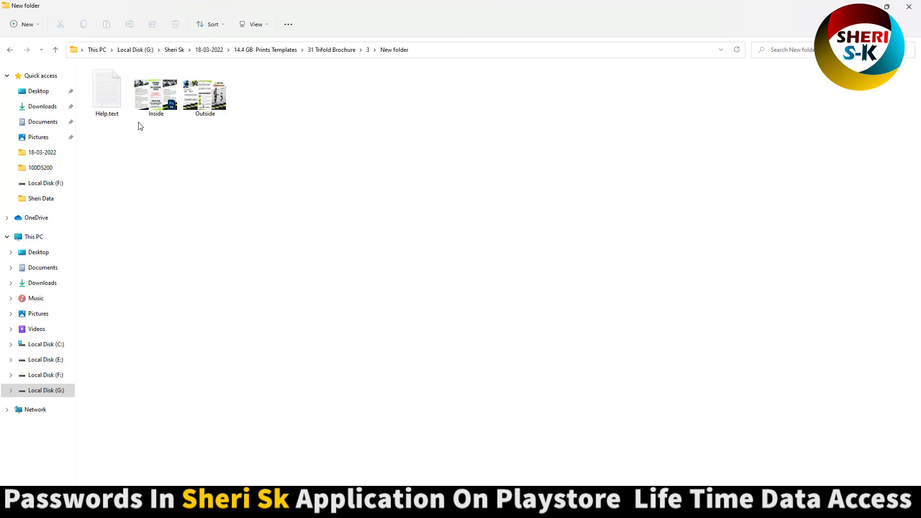
scroll(139, 124, "up", 2, "ctrl")
left_click(401, 174)
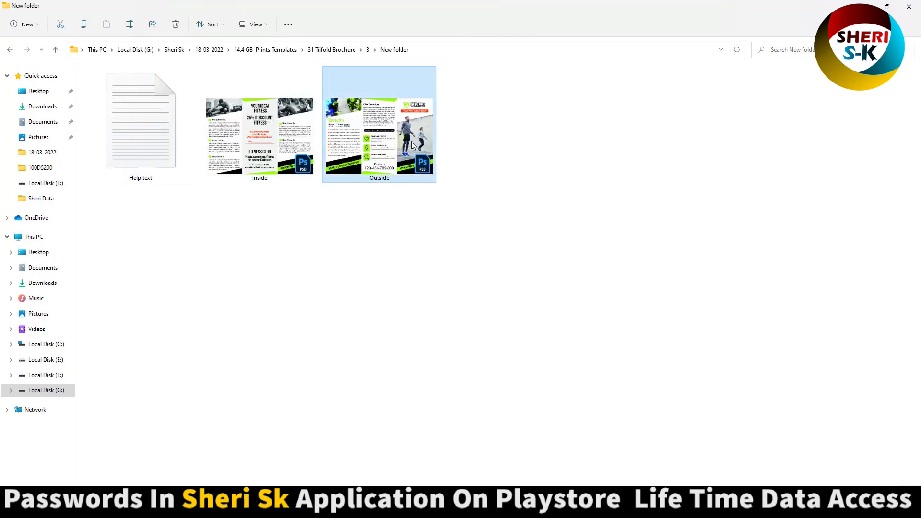
key("alt+Up")
key("alt+Up")
Preview the trifold0 image in brochure folder 19, then return to the listing.
left_click(170, 160)
double_click(170, 159)
double_click(153, 117)
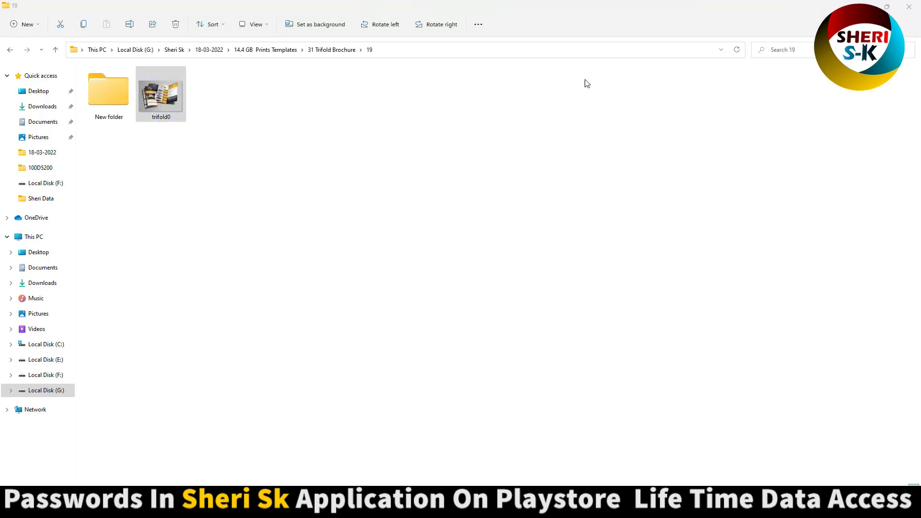
left_click(911, 7)
key("alt+Up")
Preview the trifold0 image in brochure folder 23, then return to the listing.
double_click(359, 157)
double_click(167, 103)
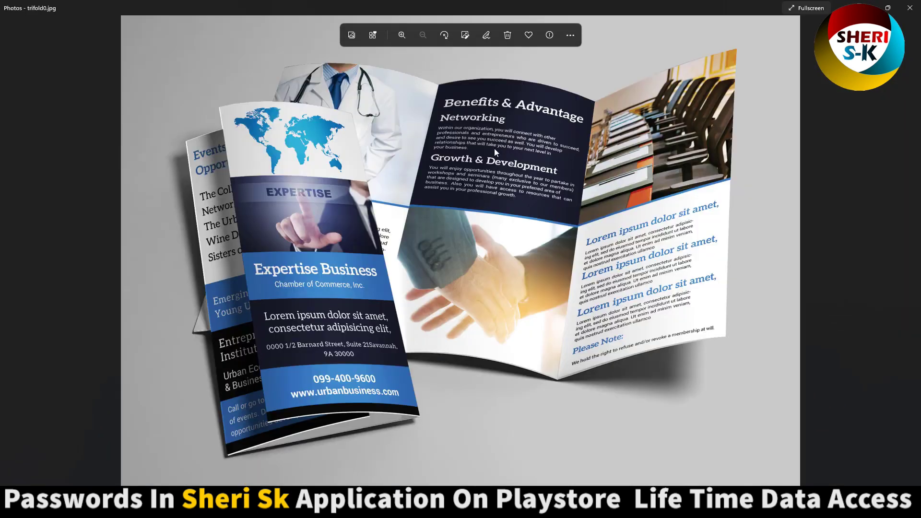
left_click(909, 8)
key("alt+Up")
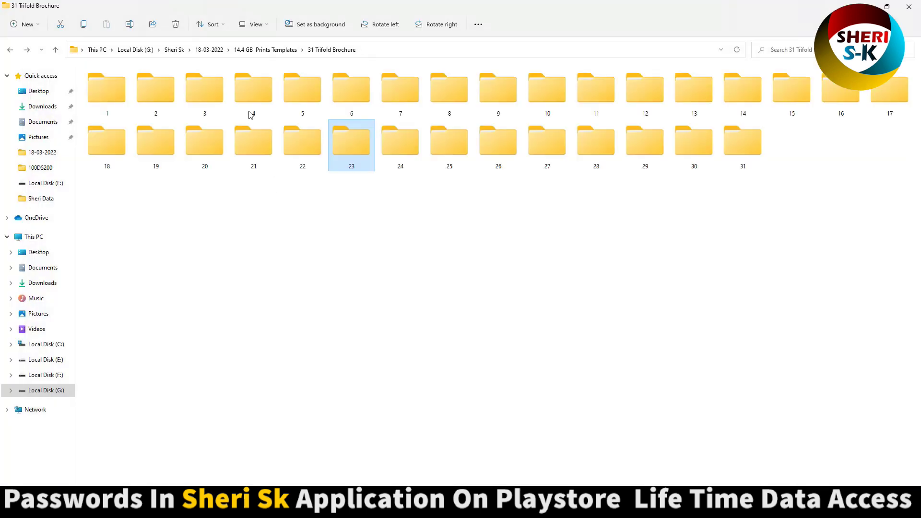
Go up to Prints Templates and open Business Card > 22 > New folder.
left_click(401, 144)
key("alt+Up")
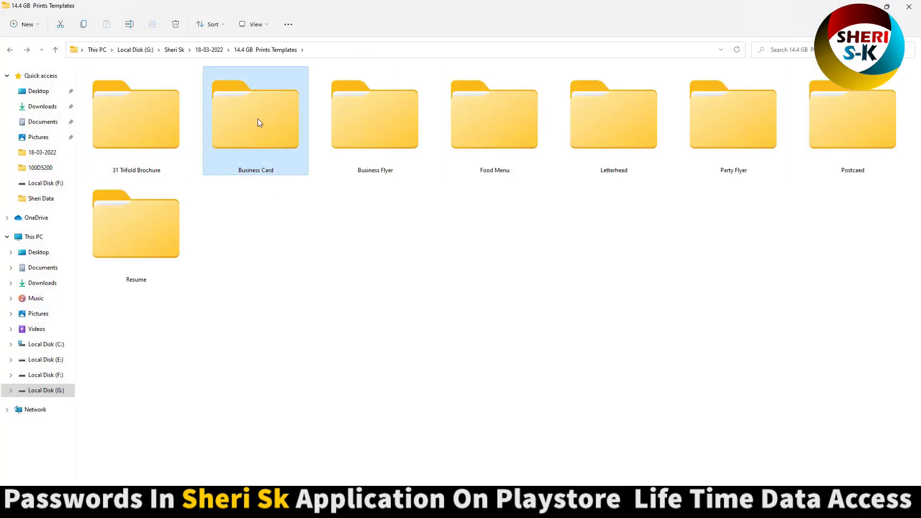
double_click(258, 119)
double_click(115, 398)
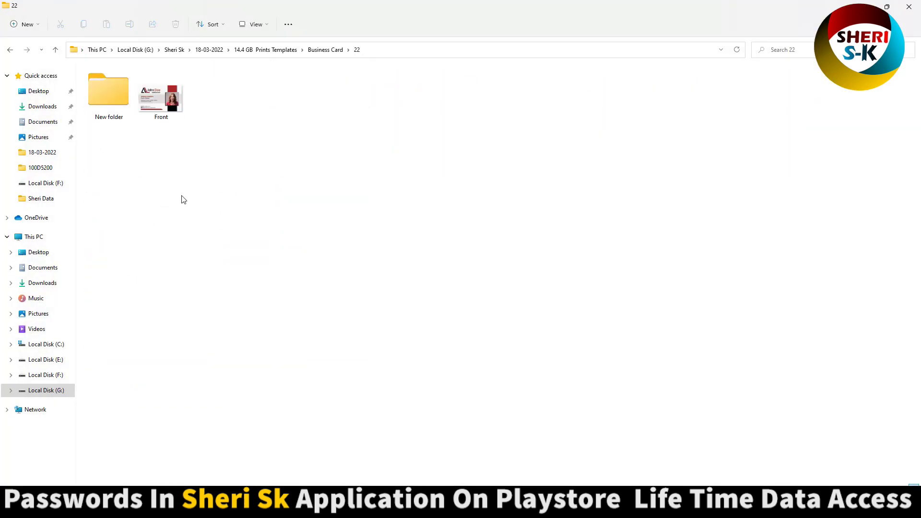
left_click(121, 106)
double_click(120, 106)
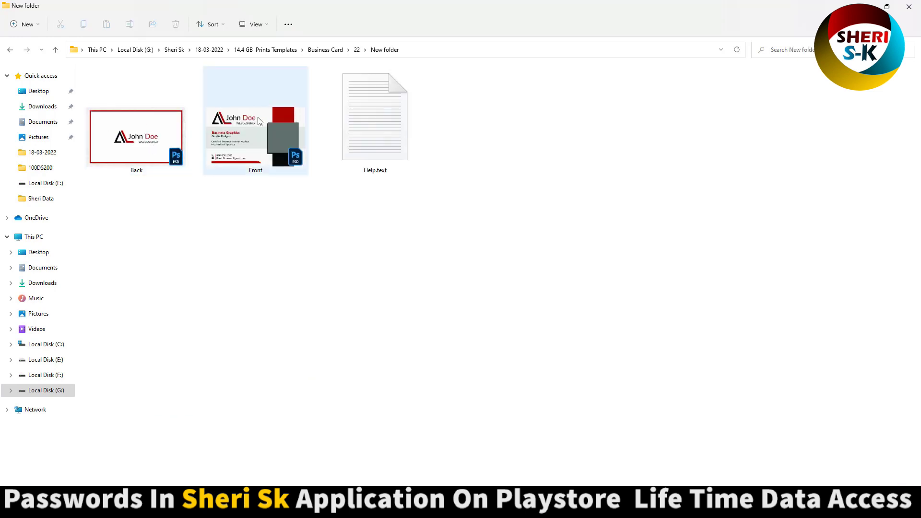
Return to Prints Templates and open Business Flyer > New folder (19).
key("alt+Up")
key("alt+Up")
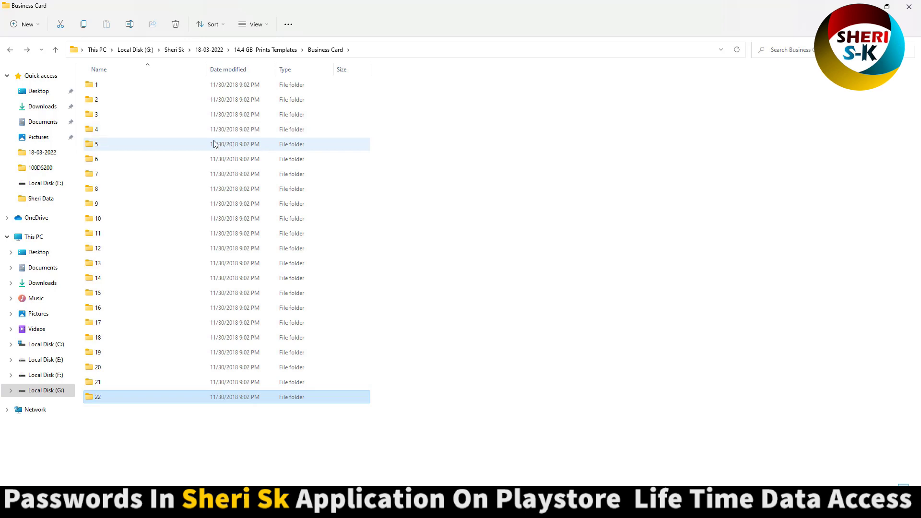
key("alt+Up")
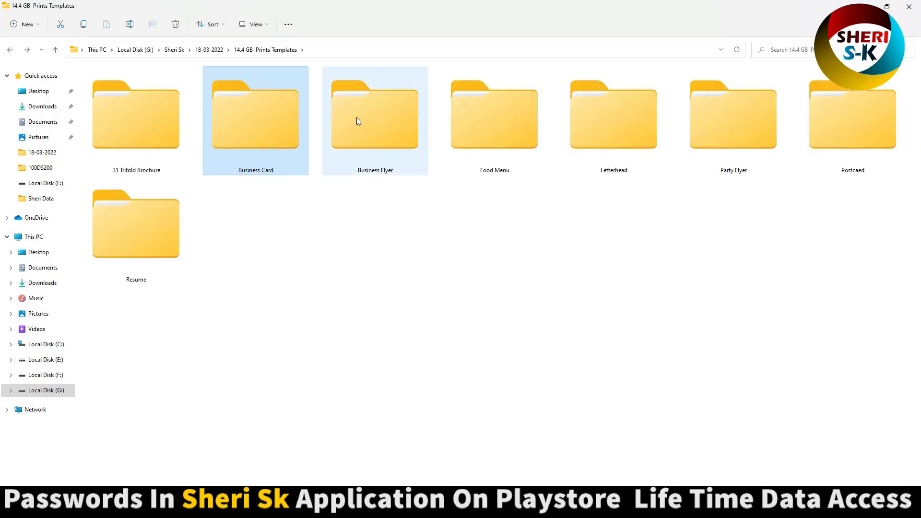
double_click(357, 120)
double_click(138, 357)
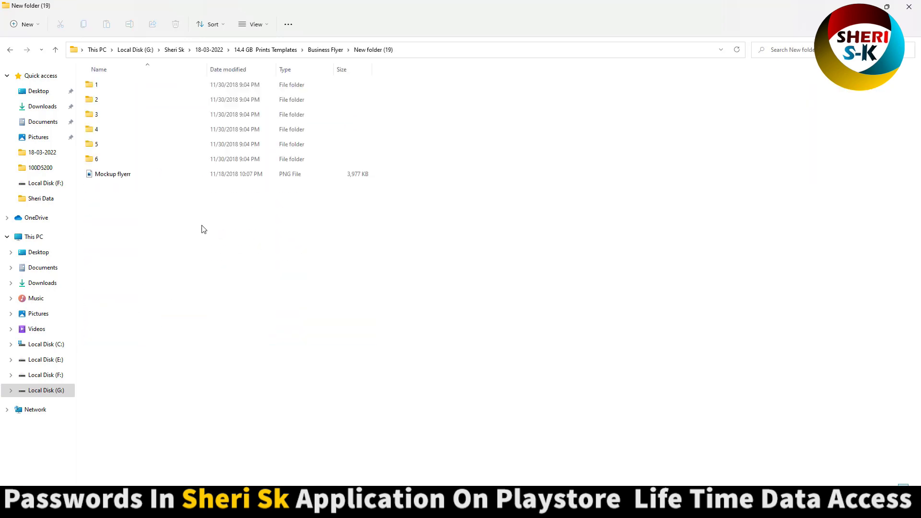
Preview the Mockup flyerr image, then return to the Business Flyer folder.
left_click(144, 175)
key("Return")
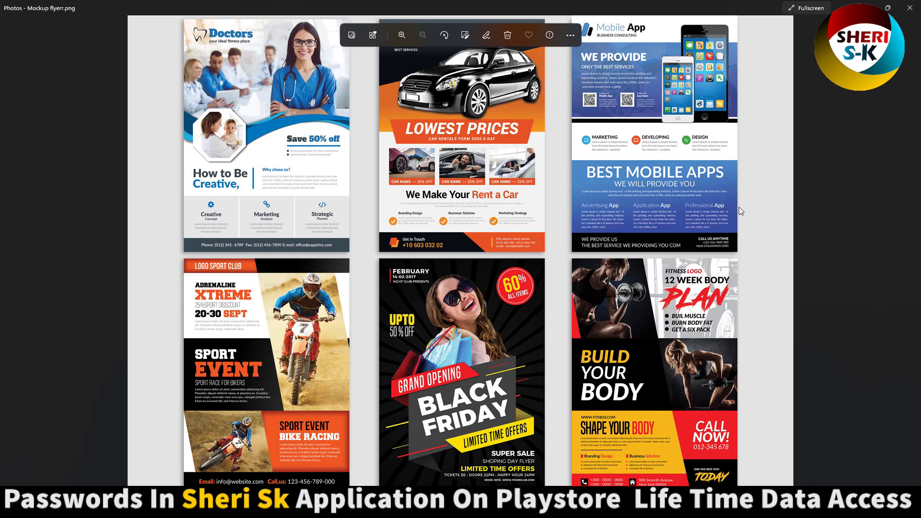
key("alt+F4")
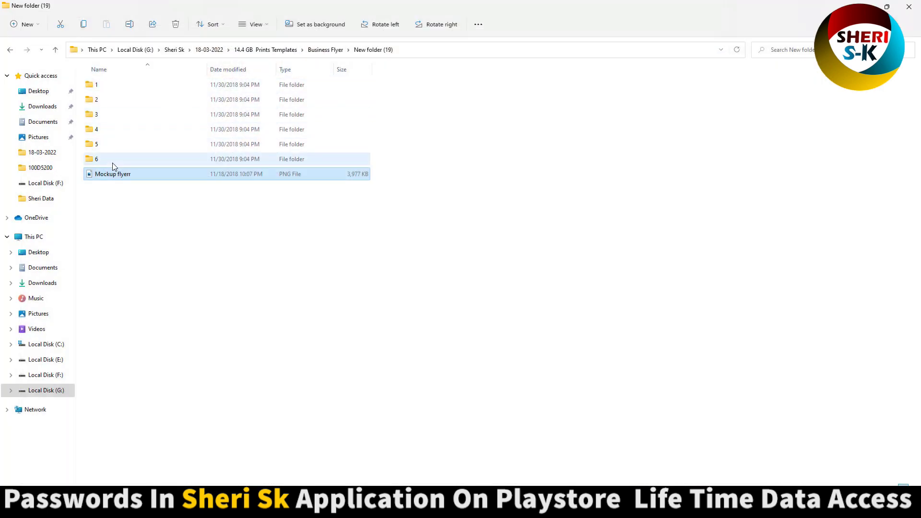
key("alt+Up")
Preview the 01 flyer collage in New folder (1), then go back up.
double_click(134, 85)
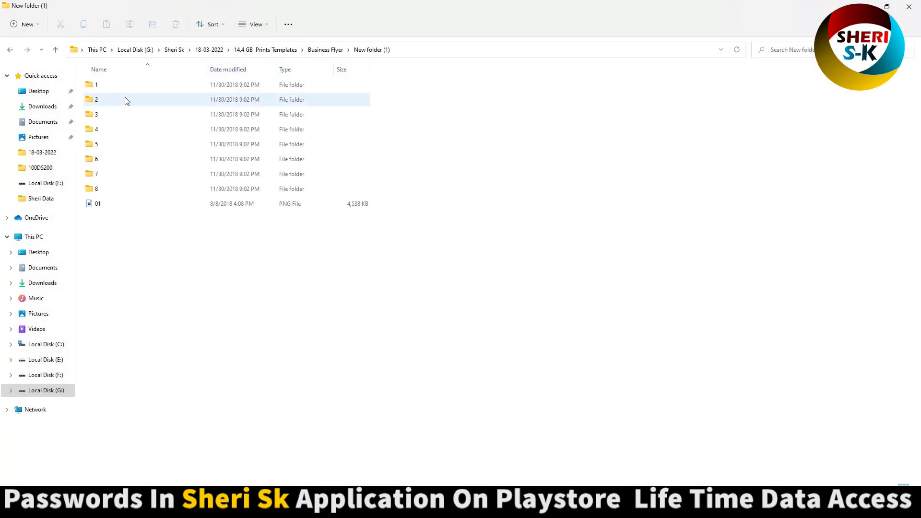
left_click(99, 209)
double_click(104, 202)
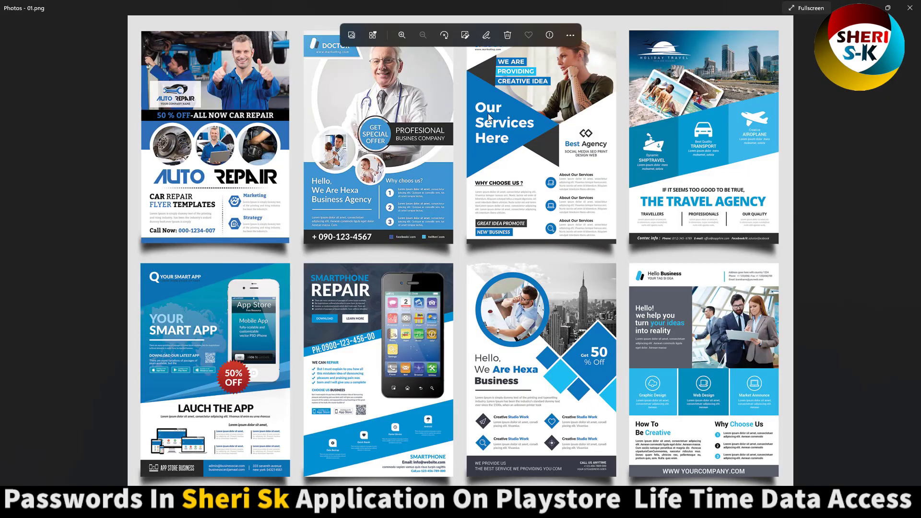
left_click(911, 10)
key("alt+Up")
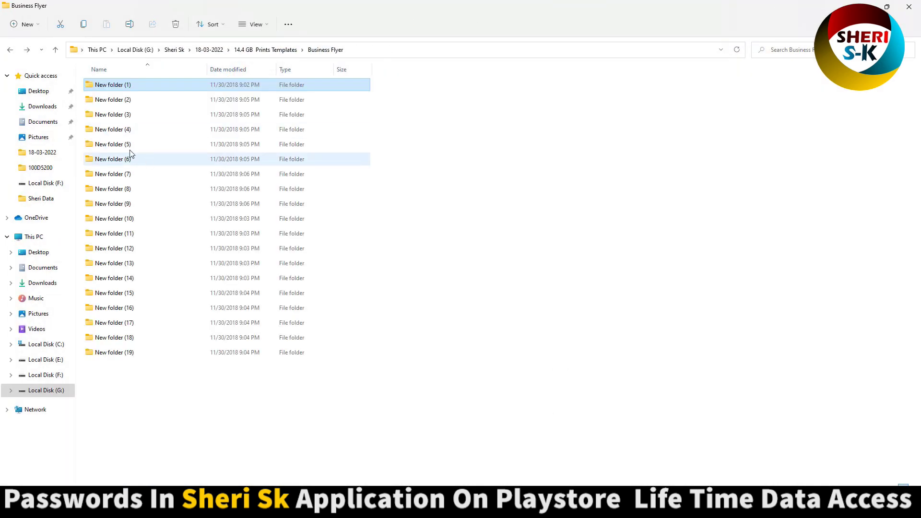
Preview the 02 flyer collage in New folder (2), then go back up.
double_click(124, 99)
double_click(97, 200)
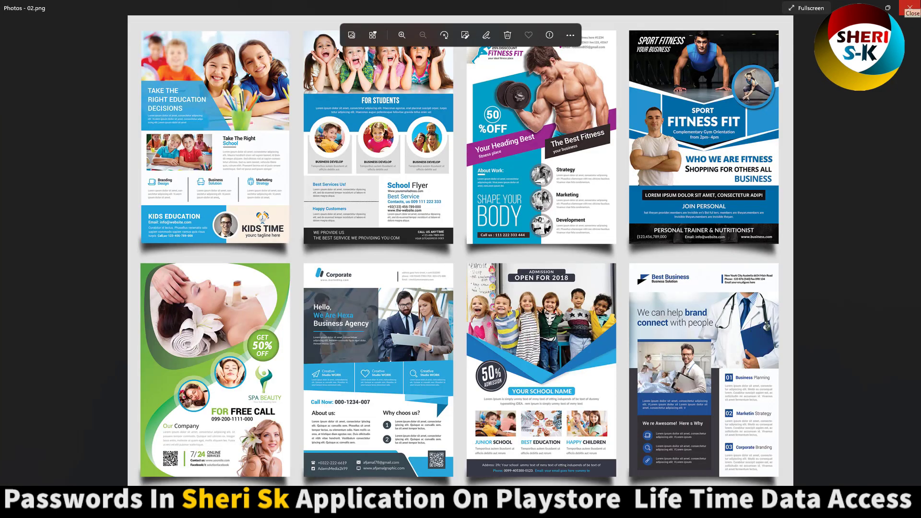
left_click(910, 10)
key("alt+Up")
Preview the 07 collage in New folder (7), then open its folder 7 > New folder.
double_click(144, 173)
double_click(99, 204)
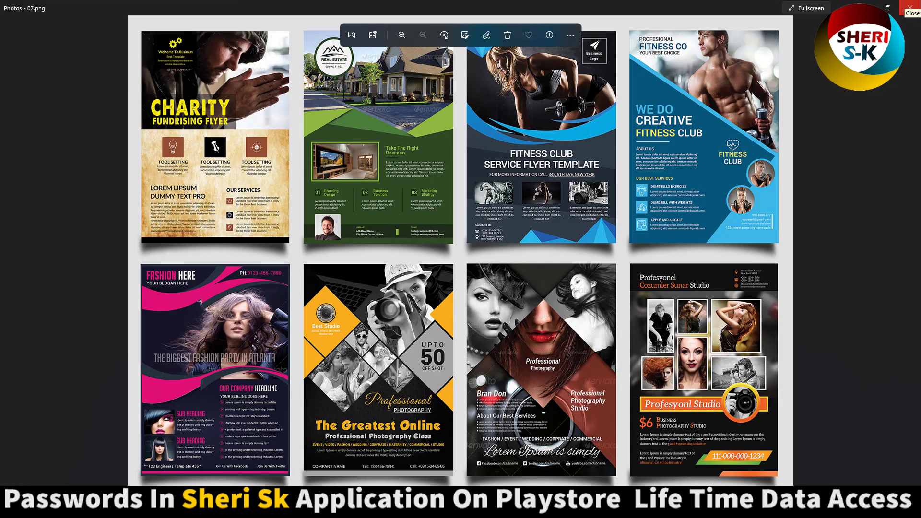
left_click(910, 6)
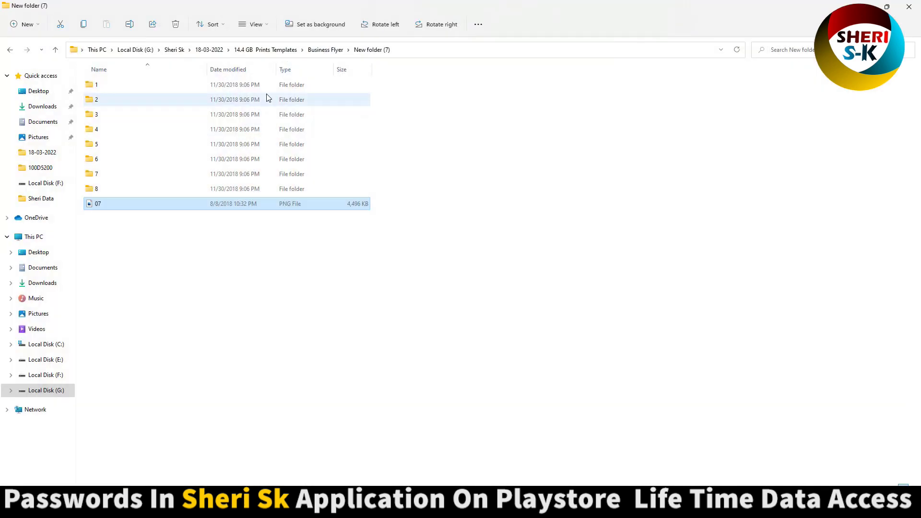
double_click(138, 174)
double_click(109, 85)
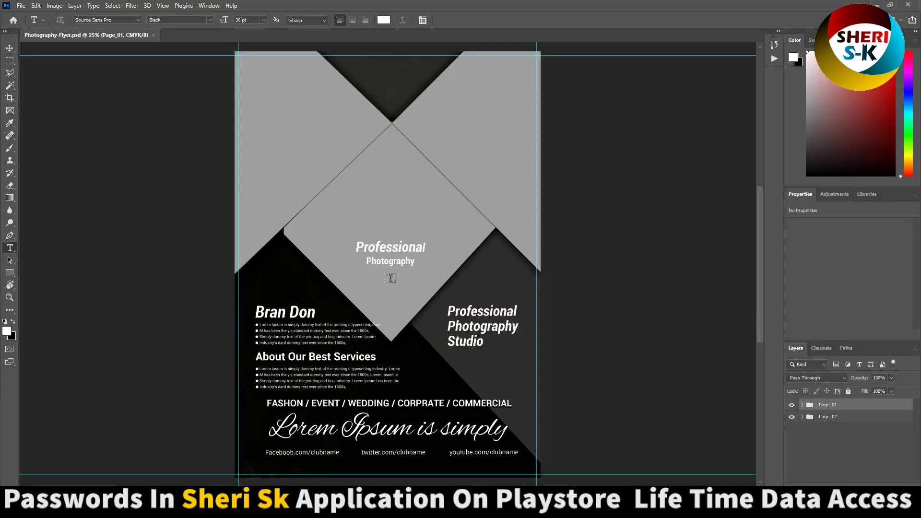
With the Move tool, select Layer 22 and open its smart object for editing.
left_click(9, 49)
left_click(402, 200)
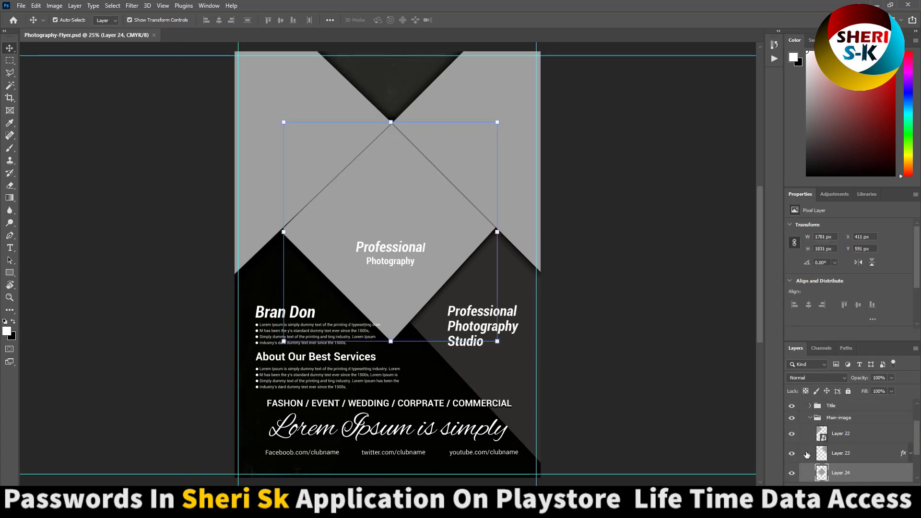
left_click(823, 440)
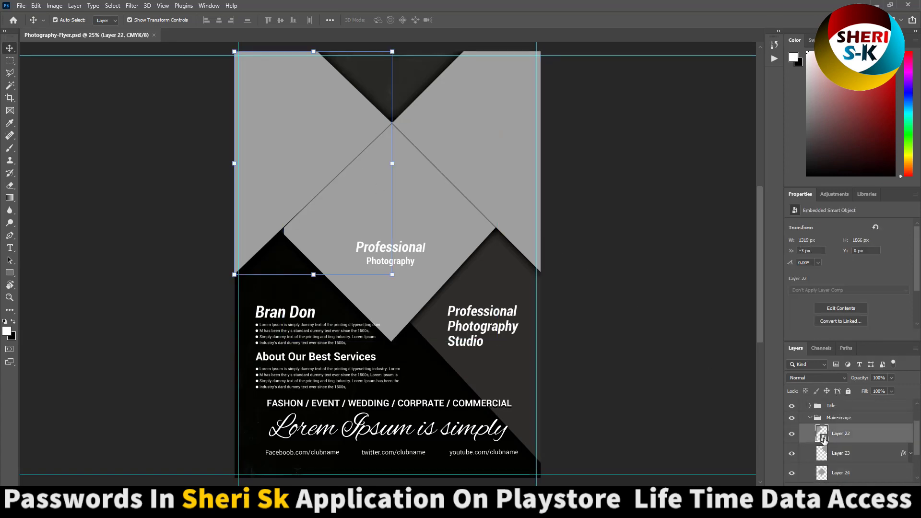
double_click(822, 434)
Open the sdf image from Girls > Dark Backgrounds as a floating window.
left_click(21, 6)
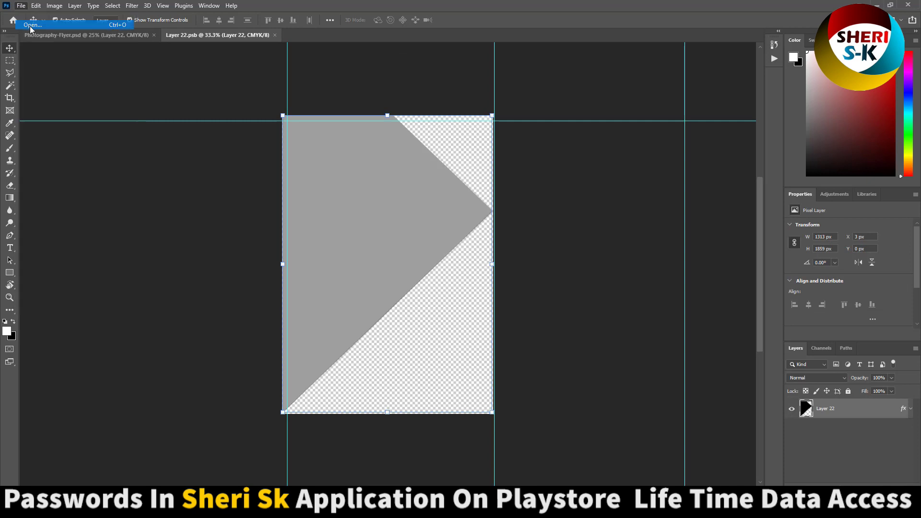
left_click(29, 25)
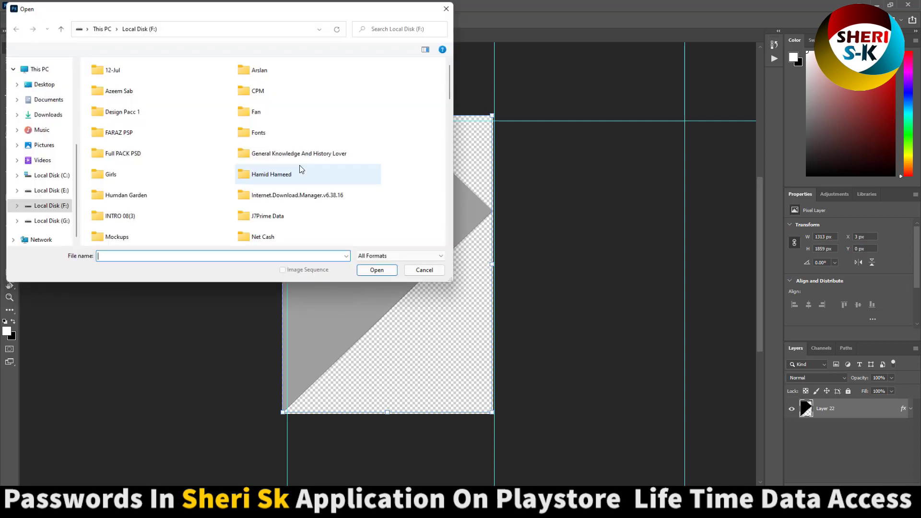
double_click(128, 175)
double_click(117, 91)
double_click(369, 93)
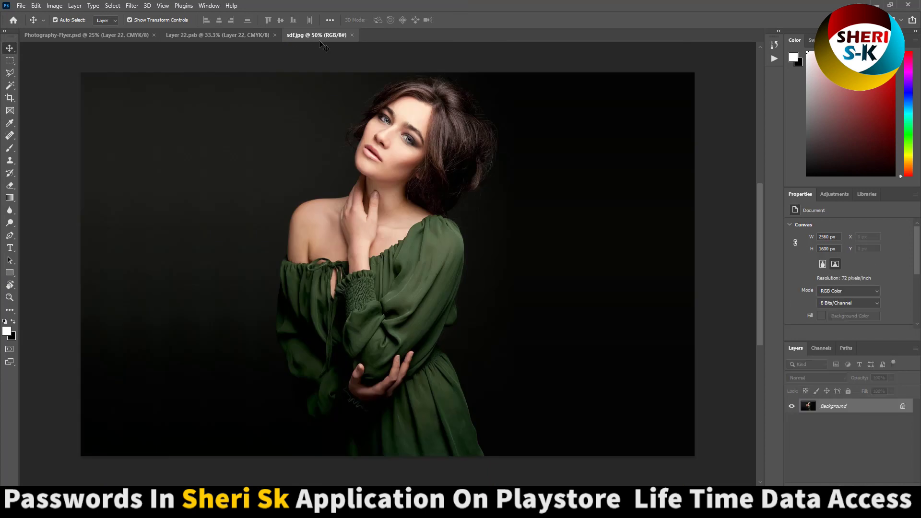
mouse_move(302, 35)
left_mouse_down()
mouse_move(405, 125)
mouse_move(301, 201)
left_mouse_up()
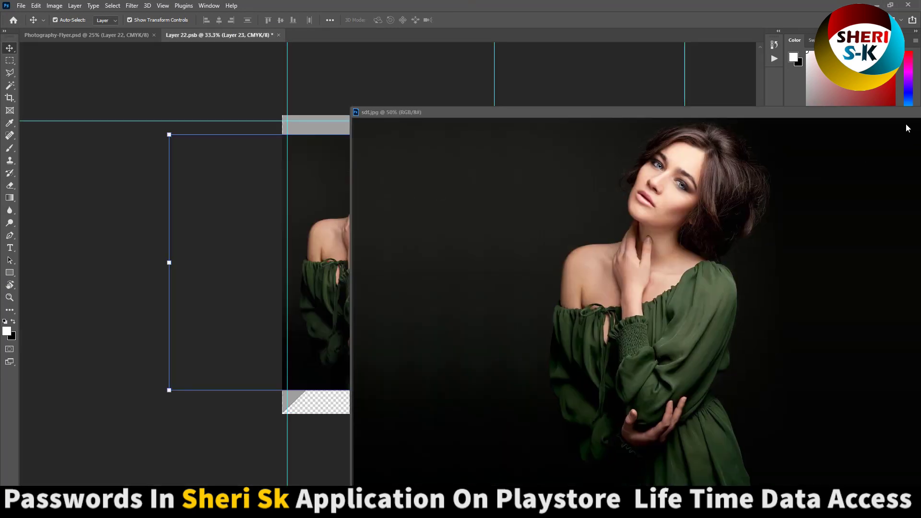
Bring the sdf photo into Layer 22.psb over the grey triangle and clip it to the triangle.
left_click_drag(904, 113, 604, 117)
left_click(674, 114)
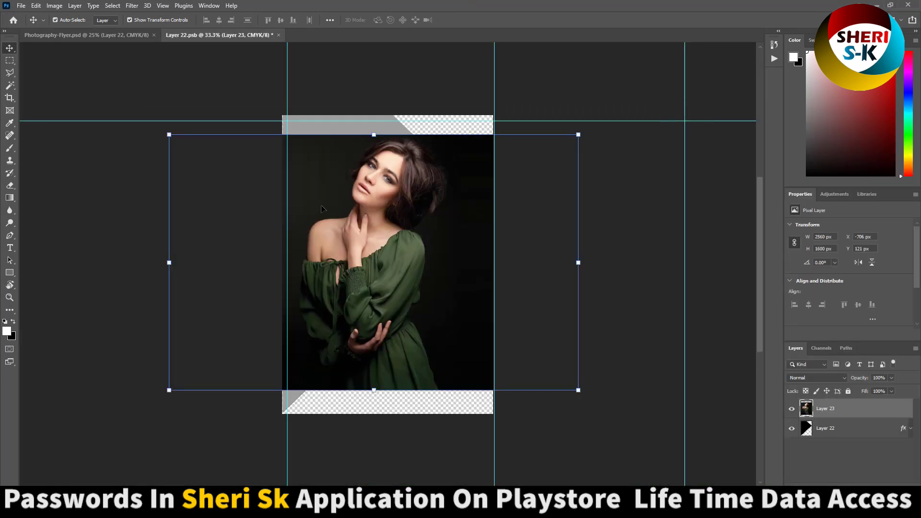
left_click_drag(321, 210, 261, 185)
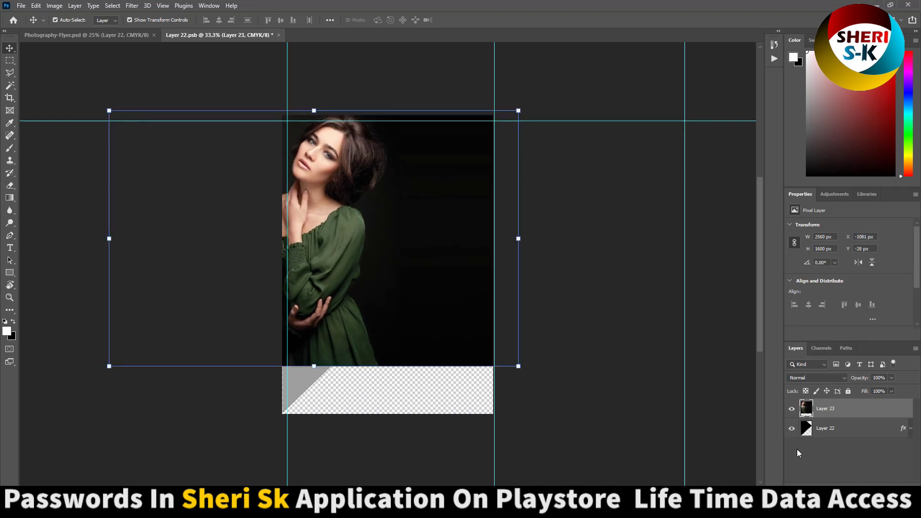
right_click(824, 410)
left_click(826, 198)
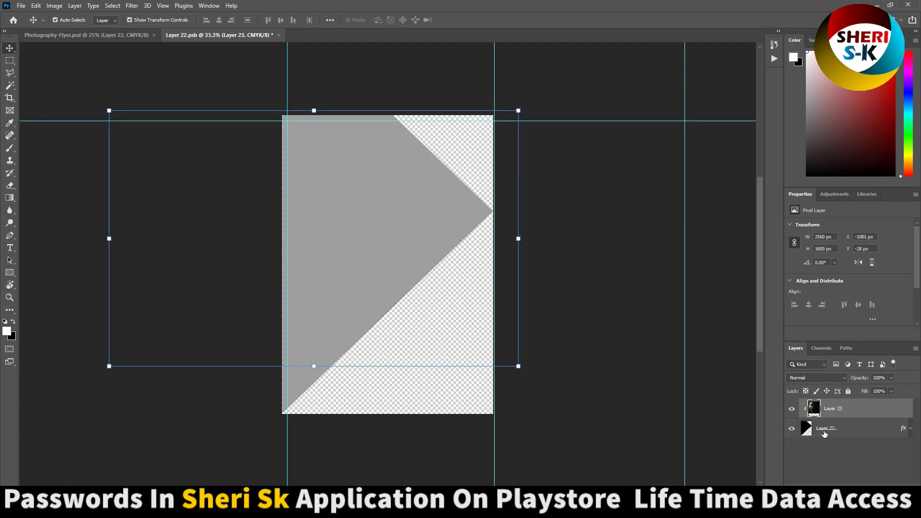
Turn off Layer 22's grey Color Overlay effect.
left_click(858, 428)
right_click(858, 428)
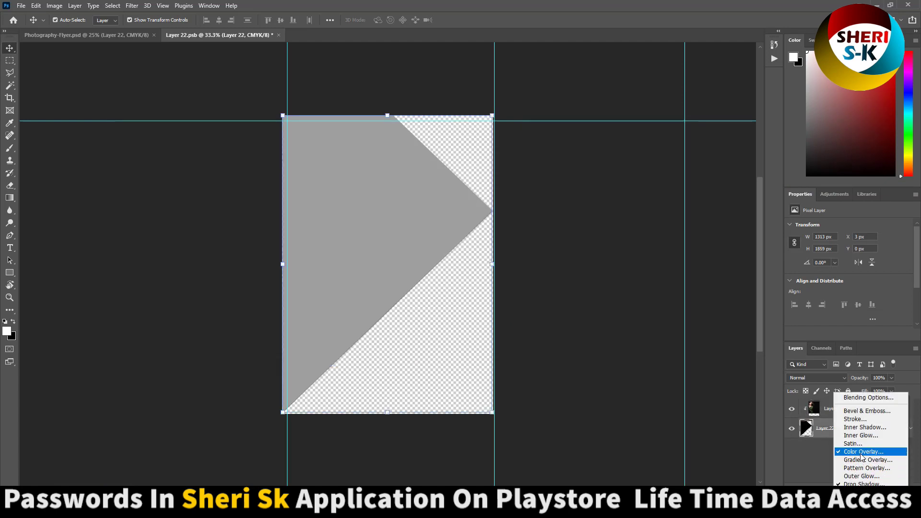
left_click(488, 141)
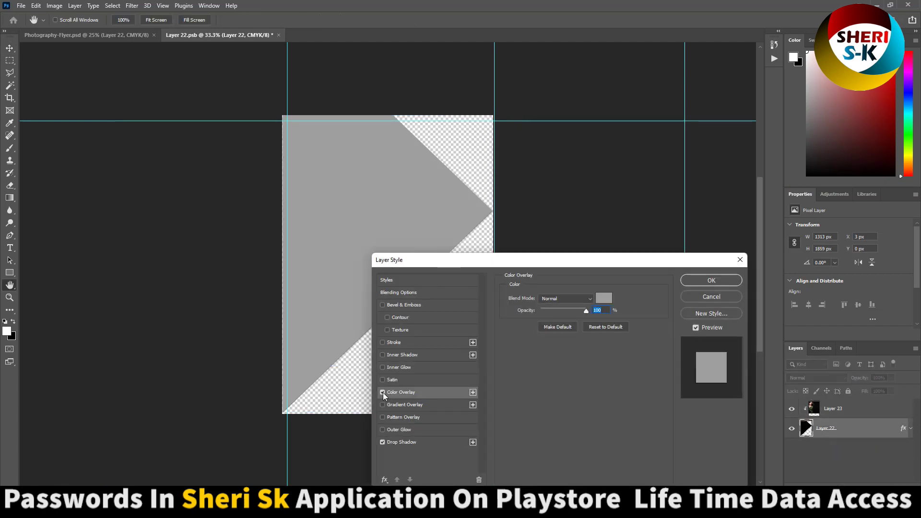
left_click(382, 393)
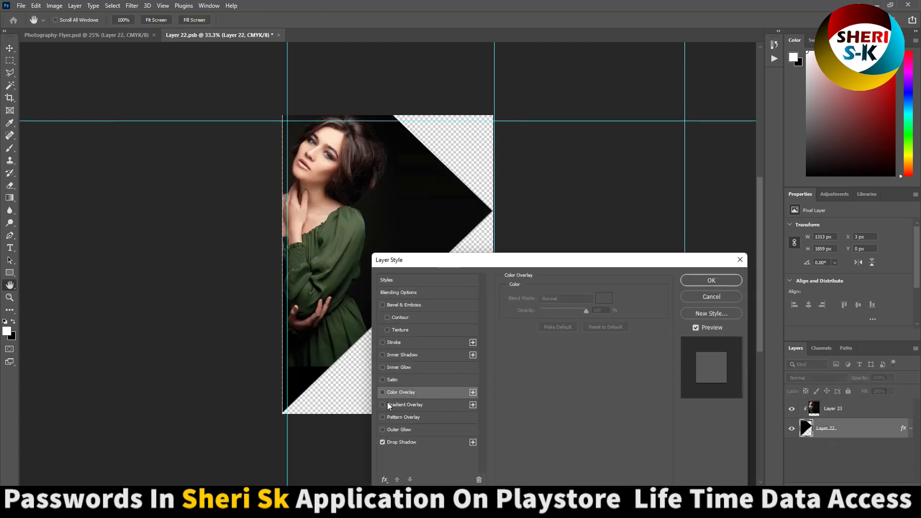
left_click(711, 282)
Reposition and enlarge the photo within the triangle, then save and close the smart object.
key("v")
left_click_drag(373, 231, 382, 265)
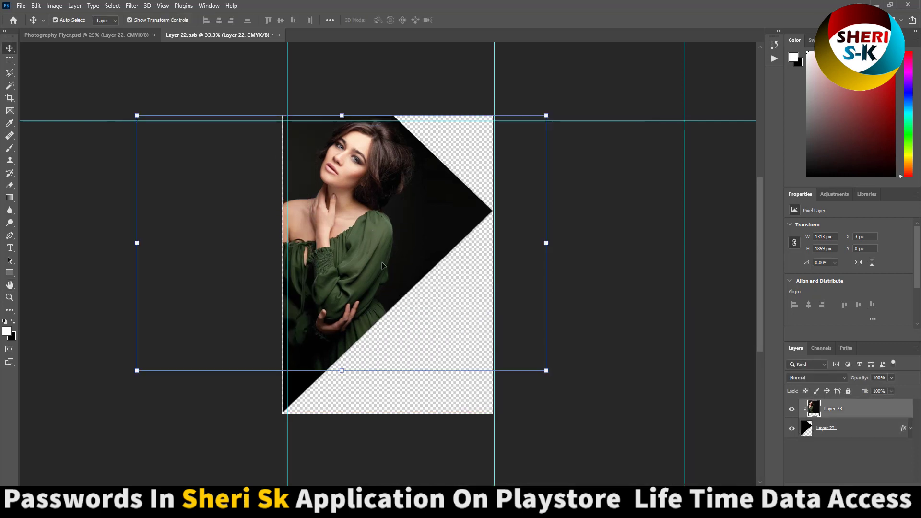
left_click_drag(546, 371, 570, 386)
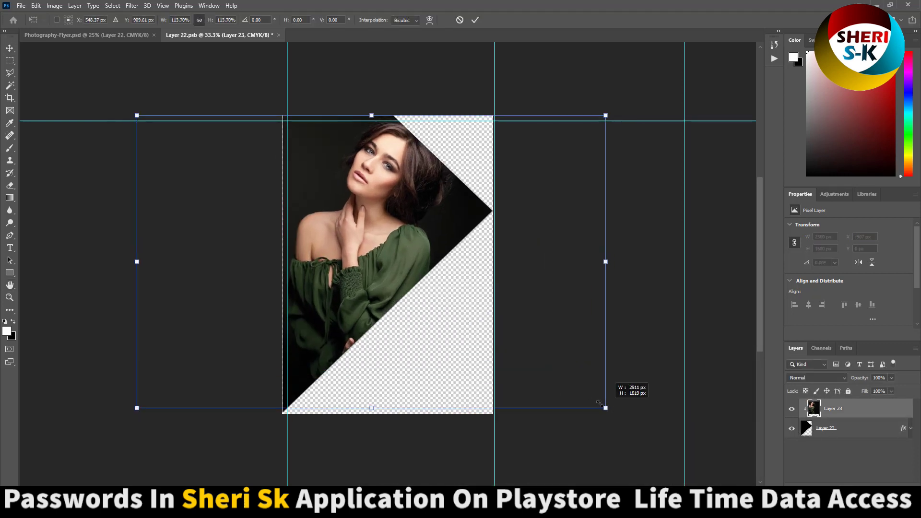
key("Return")
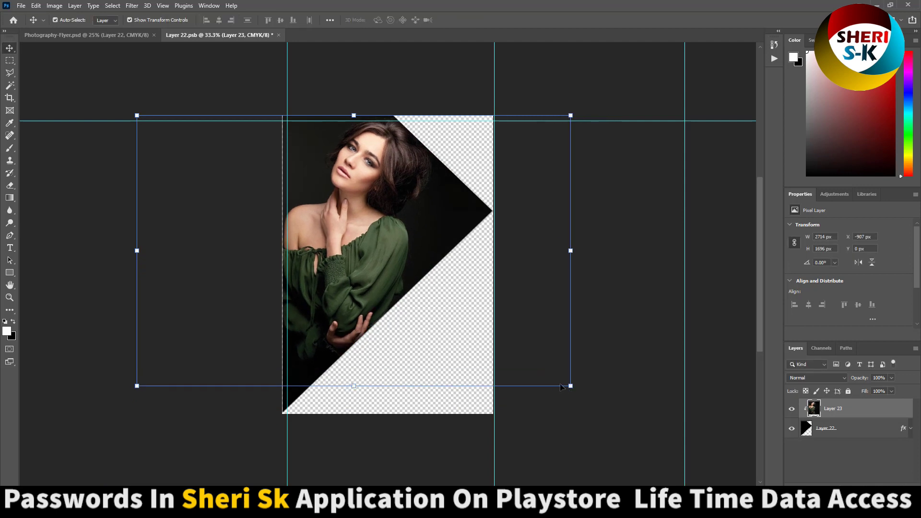
key("ctrl+s")
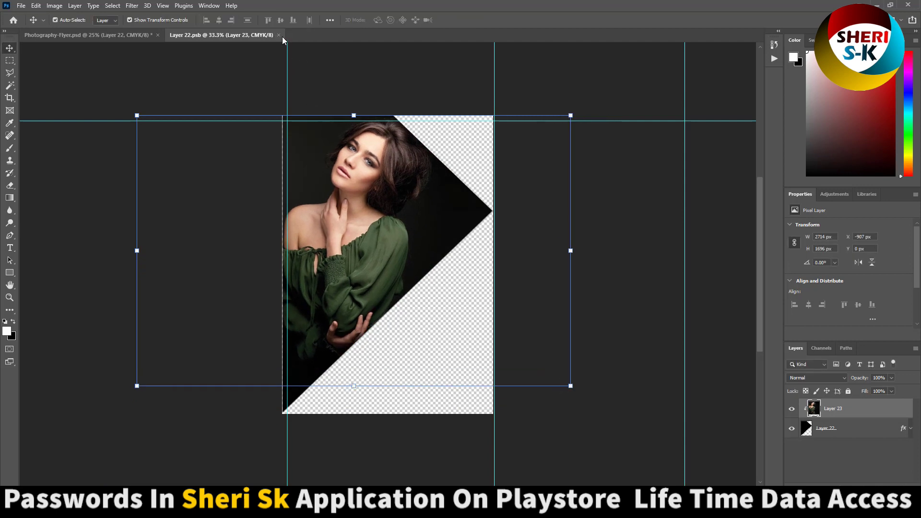
left_click(279, 35)
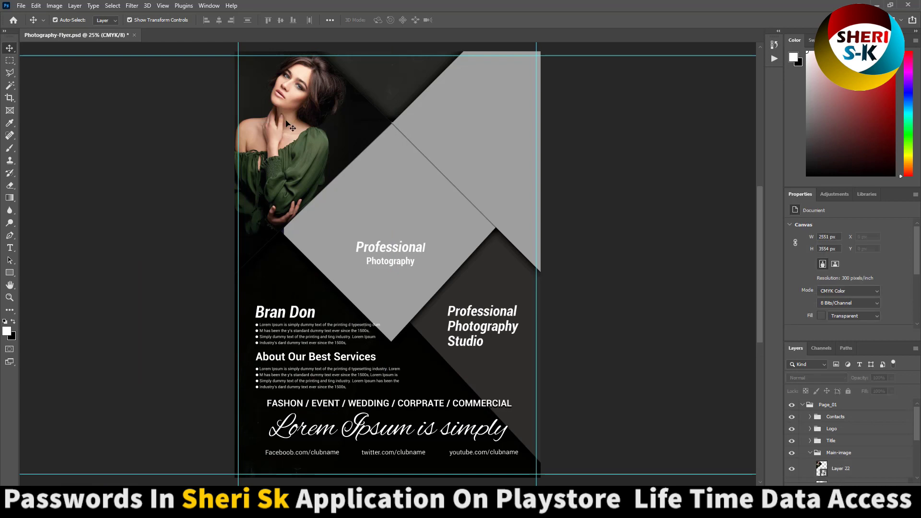
Select the flyer's top-right grey shape and open the 2.jpg portrait in a floating window.
left_click(497, 135)
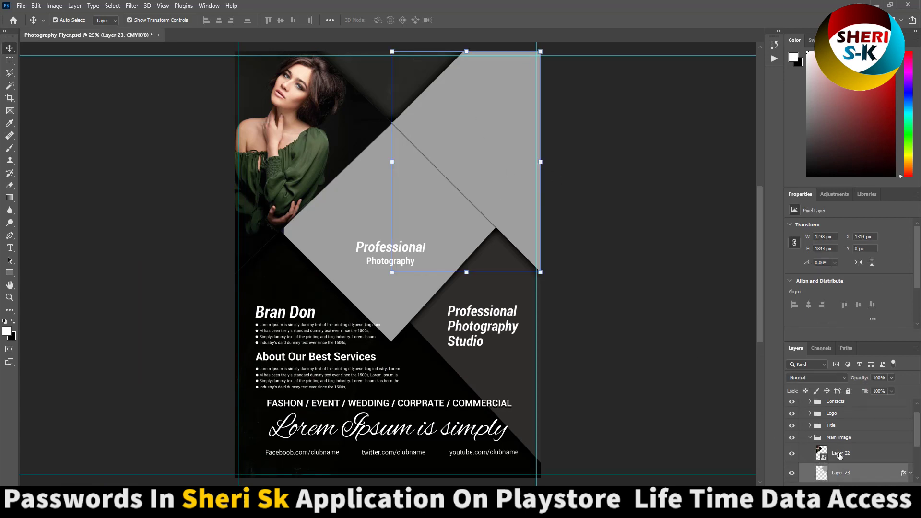
scroll(839, 456, "down", 1)
scroll(840, 456, "down", 1)
left_click(21, 7)
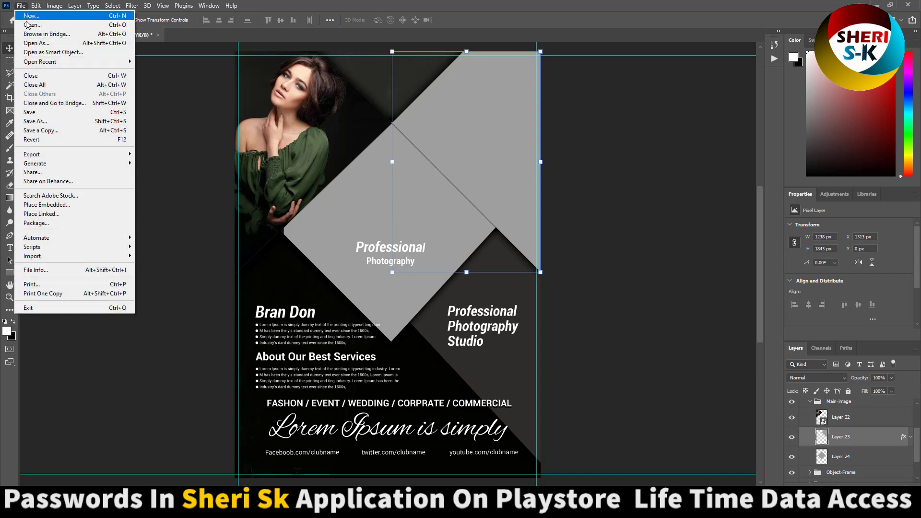
left_click(28, 24)
double_click(165, 91)
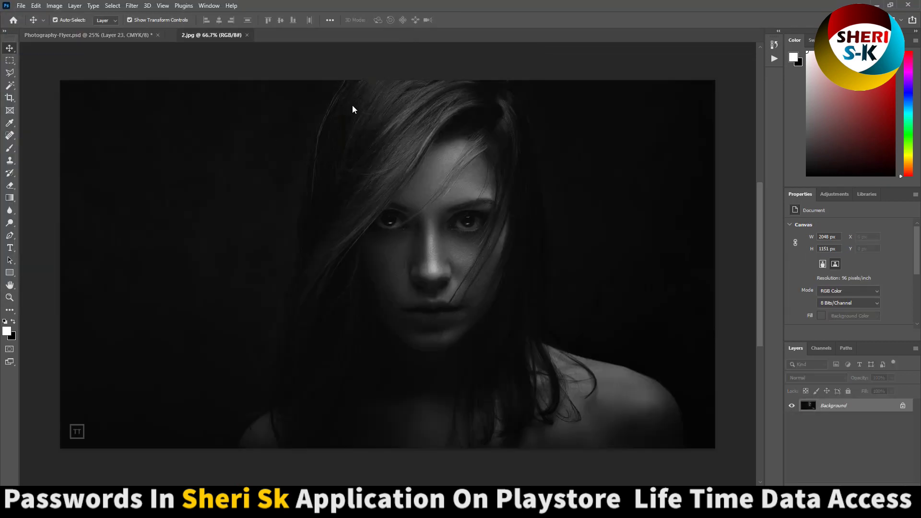
left_click_drag(211, 35, 365, 115)
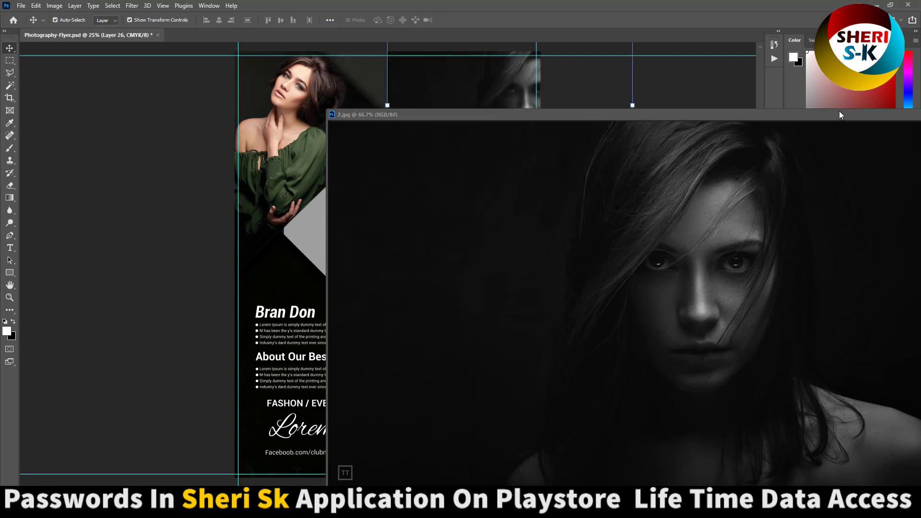
Place the 2.jpg portrait on the flyer and clip it to the shape below.
left_click_drag(839, 115, 457, 163)
left_click(591, 170)
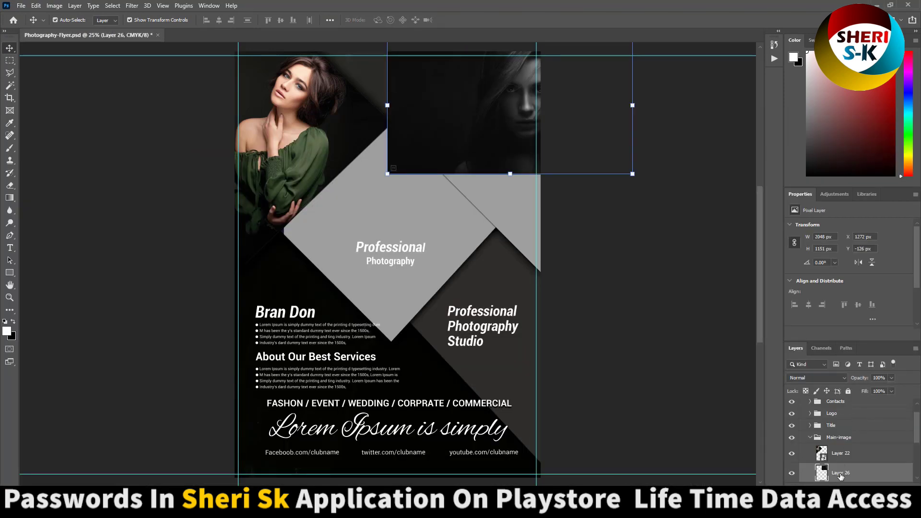
scroll(841, 475, "down", 1)
right_click(852, 453)
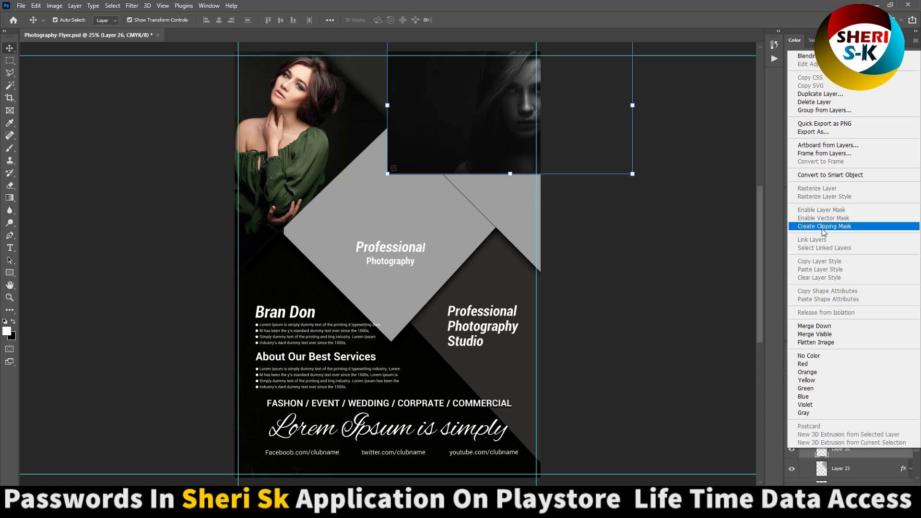
left_click(824, 226)
Shift and scale the portrait to fill the top-right shape.
left_click_drag(589, 178, 556, 180)
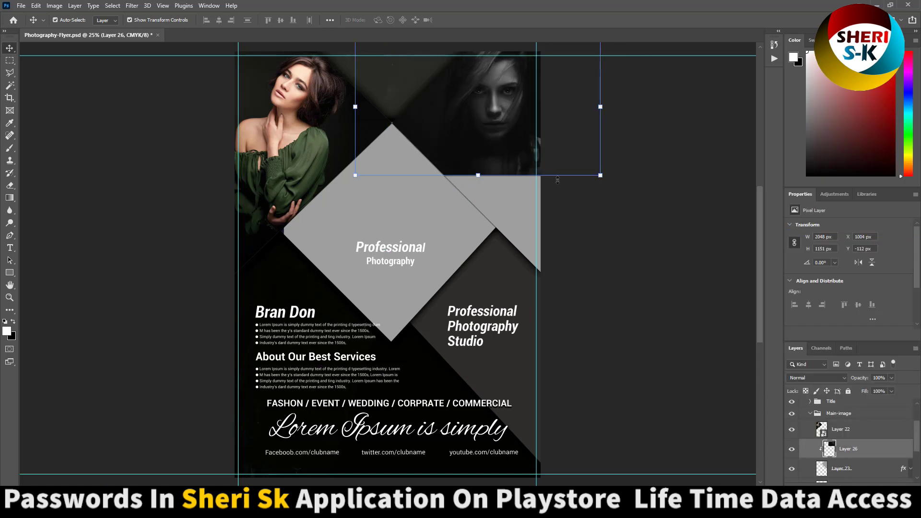
left_click_drag(600, 177, 727, 247)
left_click_drag(459, 158, 442, 170)
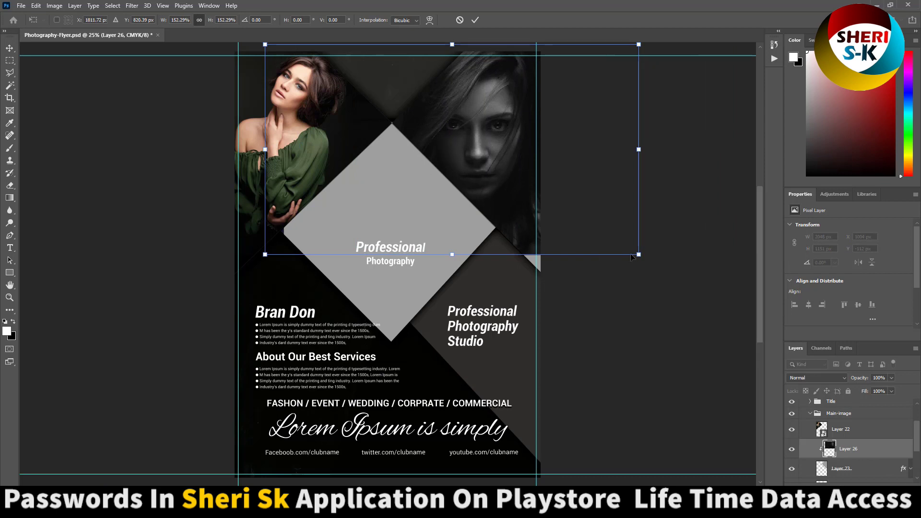
left_click_drag(639, 254, 672, 274)
key("Return")
Deselect the grey diamond layer and close the flyer without saving changes.
left_click(646, 180)
left_click(413, 201)
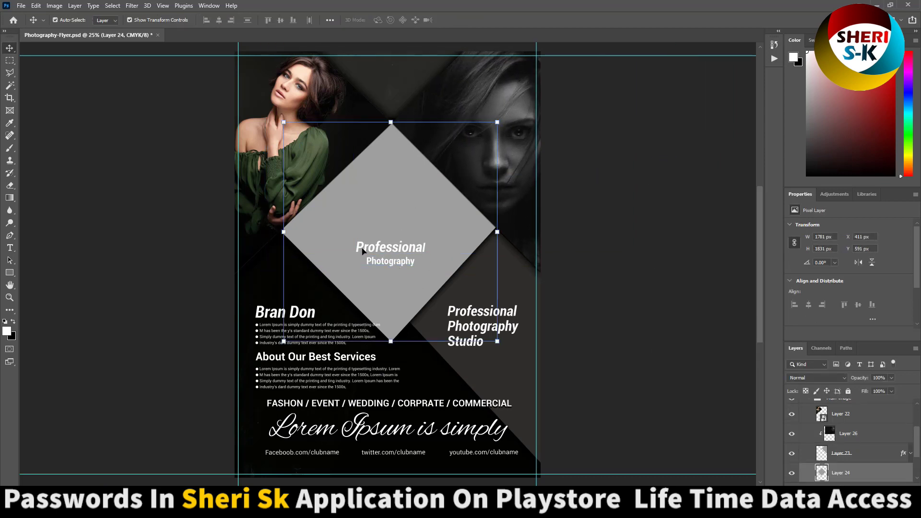
scroll(372, 235, "down", 1)
scroll(813, 444, "down", 1)
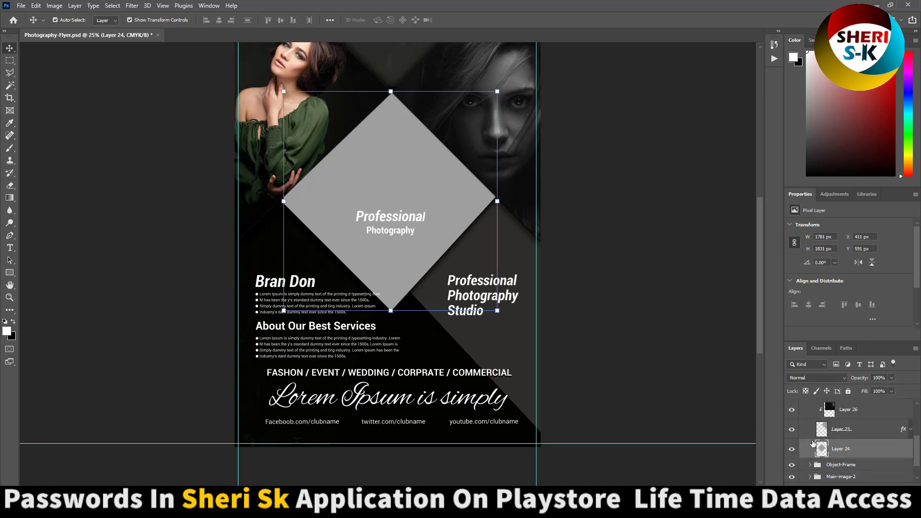
left_click(607, 239)
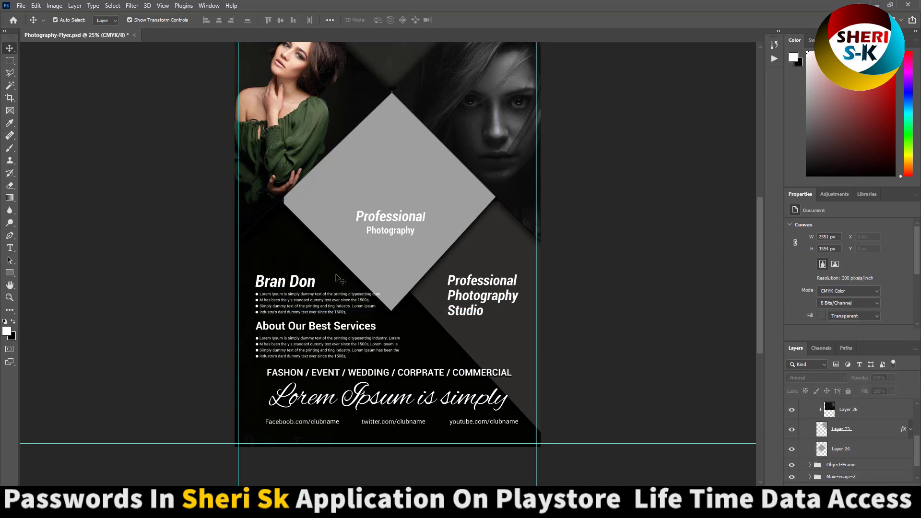
left_click(135, 35)
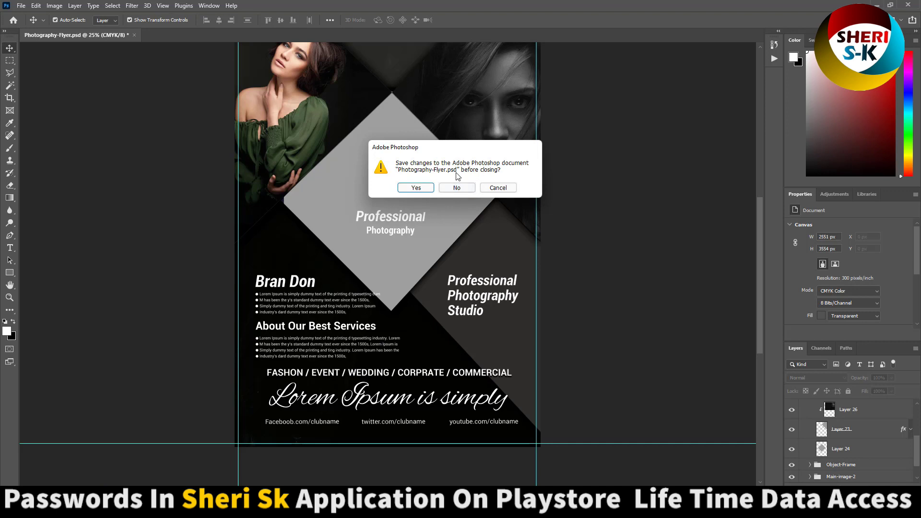
left_click(458, 188)
key("BackSpace")
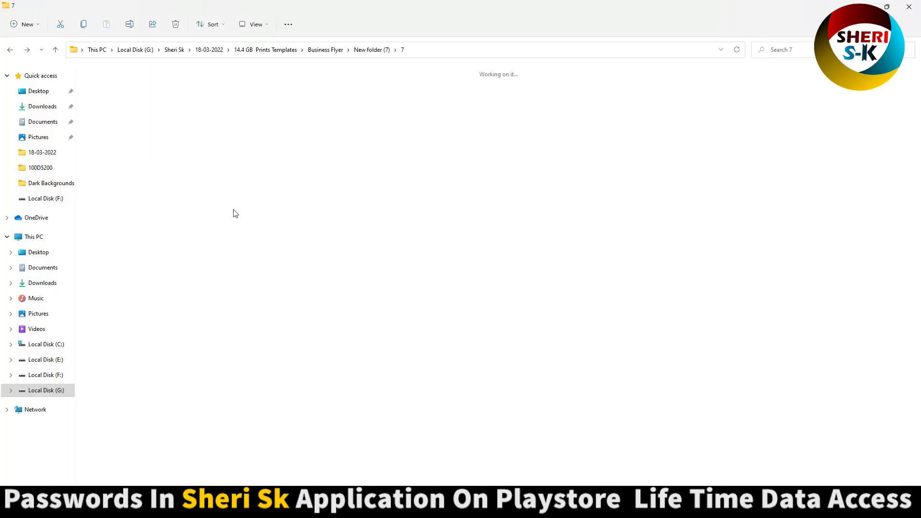
Preview the 08.png flyer collage in New folder (8), then go back up.
key("BackSpace")
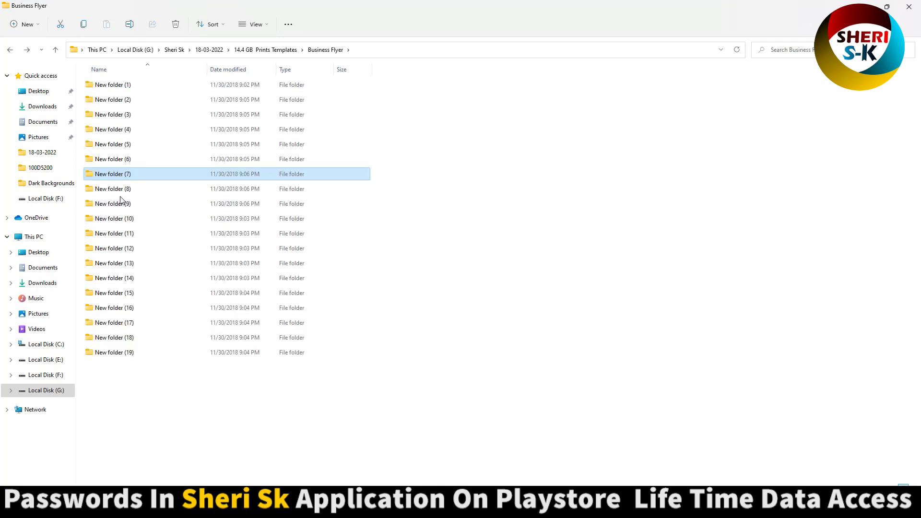
double_click(120, 189)
double_click(100, 201)
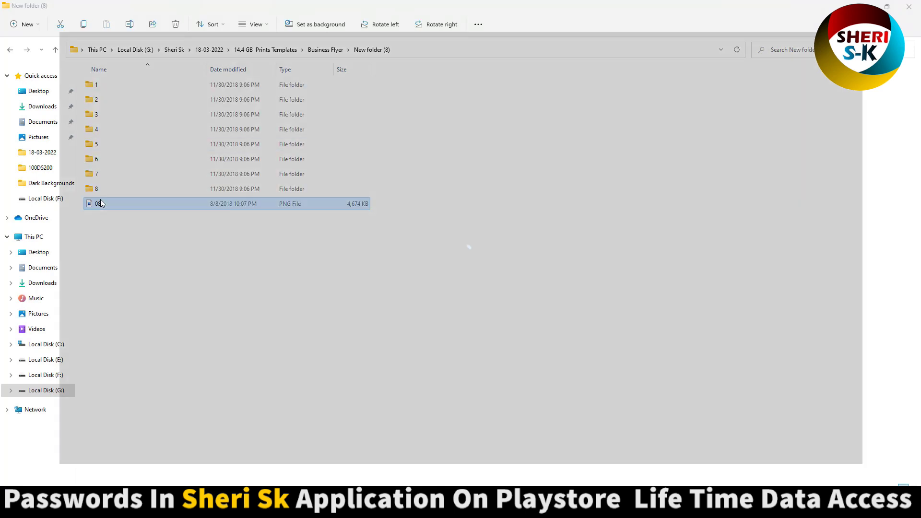
left_click(904, 13)
key("BackSpace")
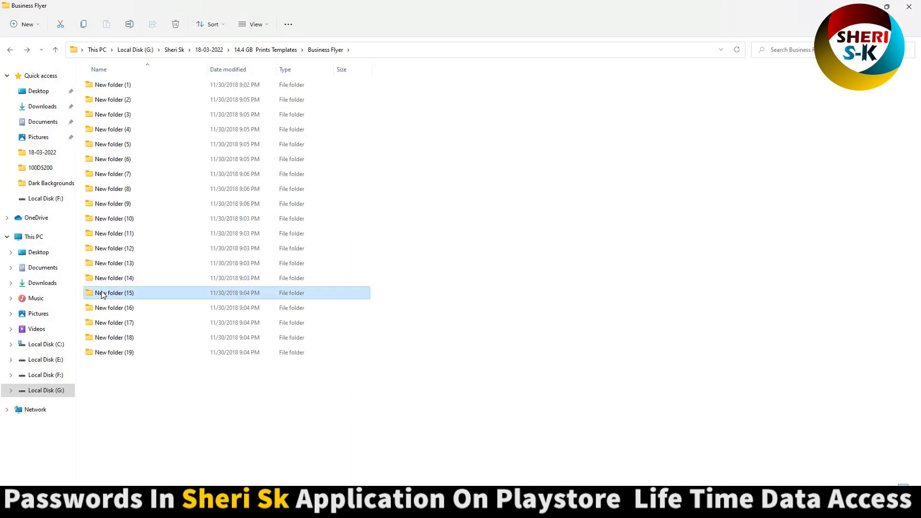
Preview the Mockup flyerr image in New folder (15), then go back up.
double_click(96, 291)
left_click(102, 206)
key("Return")
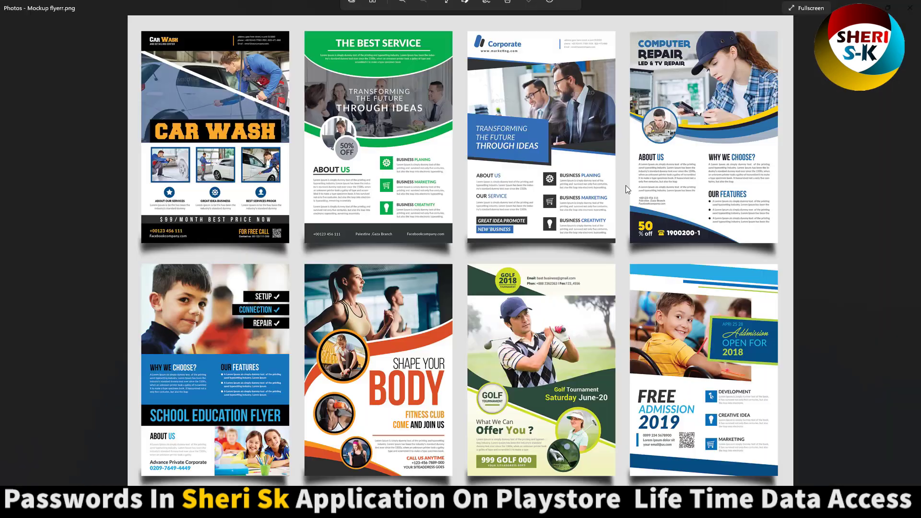
scroll(459, 279, "up", 3)
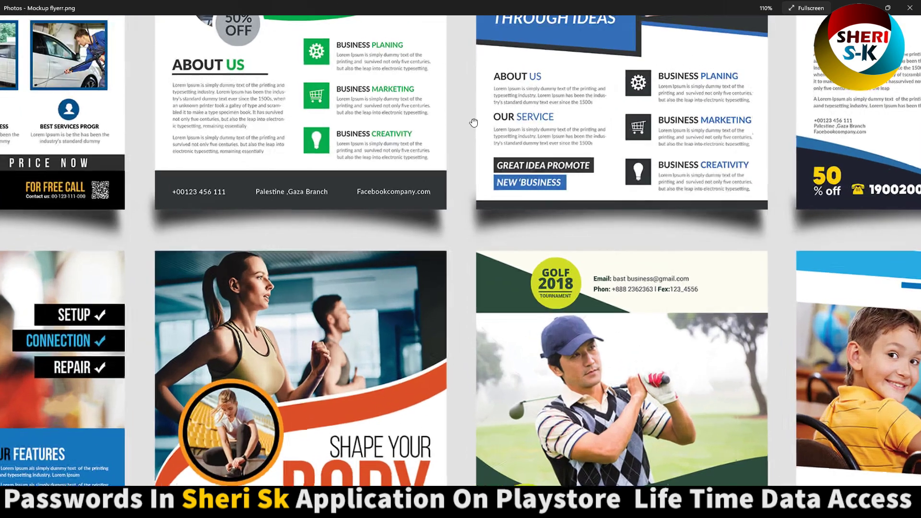
scroll(463, 249, "down", 2)
scroll(599, 251, "down", 2)
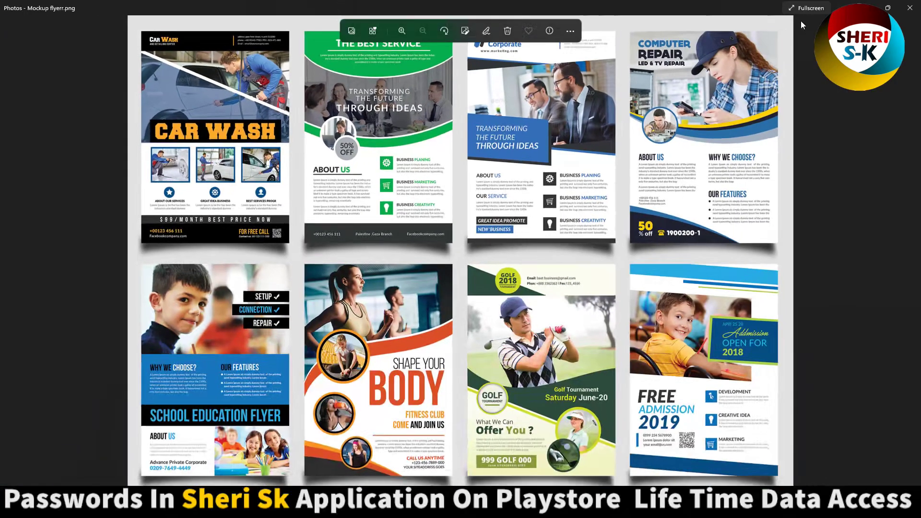
left_click(910, 8)
key("BackSpace")
Preview New folder (17)'s Mockup flyerr image, then open the Food Menu folder from Prints Templates.
double_click(142, 324)
key("Return")
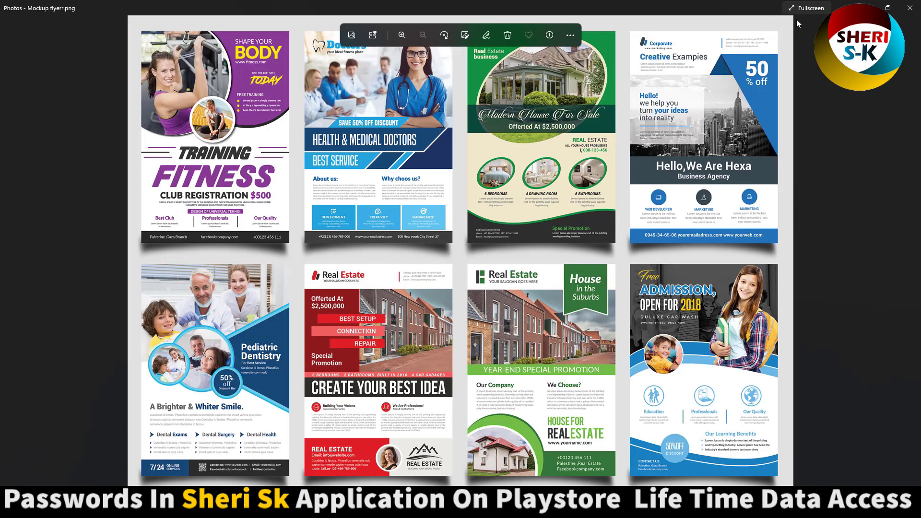
left_click(911, 8)
key("BackSpace")
key("BackSpace")
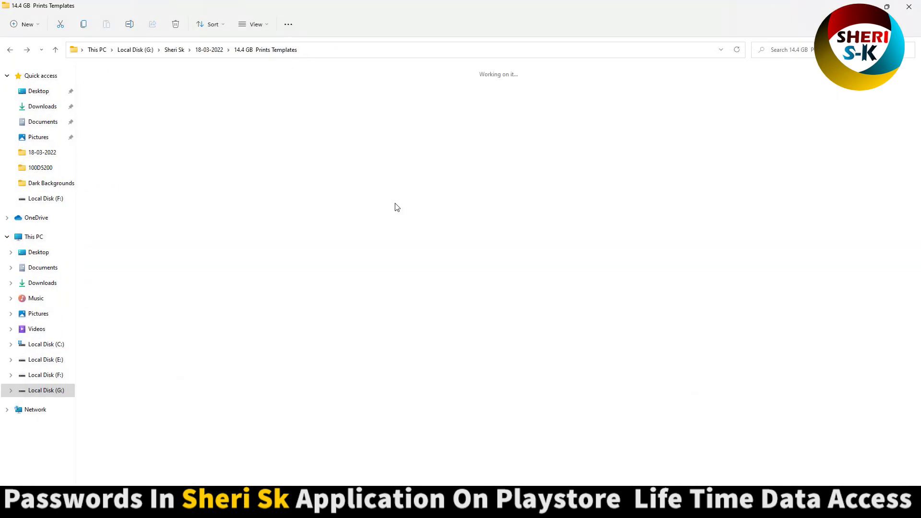
double_click(476, 161)
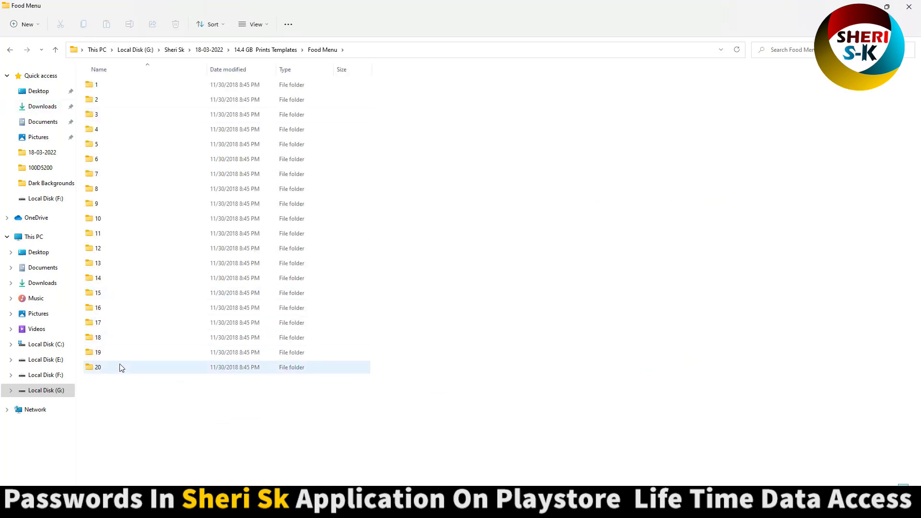
Preview the mock-up images in Food Menu folders 20 and 5.
double_click(119, 367)
double_click(110, 109)
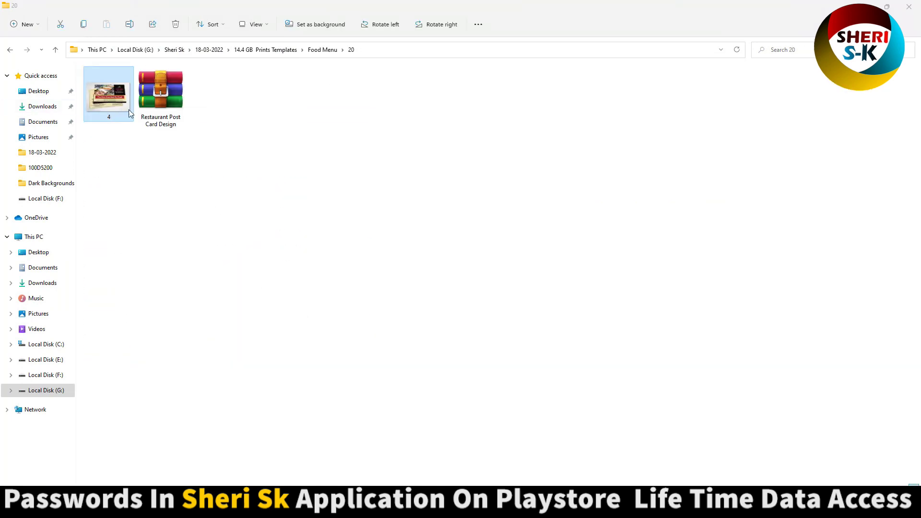
left_click(914, 4)
key("alt+Up")
double_click(114, 144)
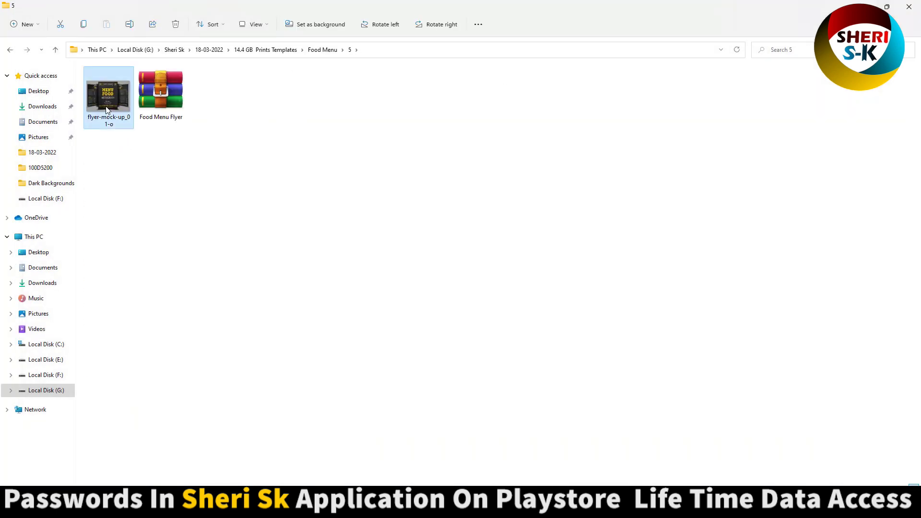
double_click(106, 110)
left_click(910, 5)
key("alt+Up")
key("alt+Up")
Browse the Letterhead-12 Psd folder in the Letterhead templates.
double_click(584, 144)
left_click(134, 248)
double_click(134, 248)
double_click(140, 86)
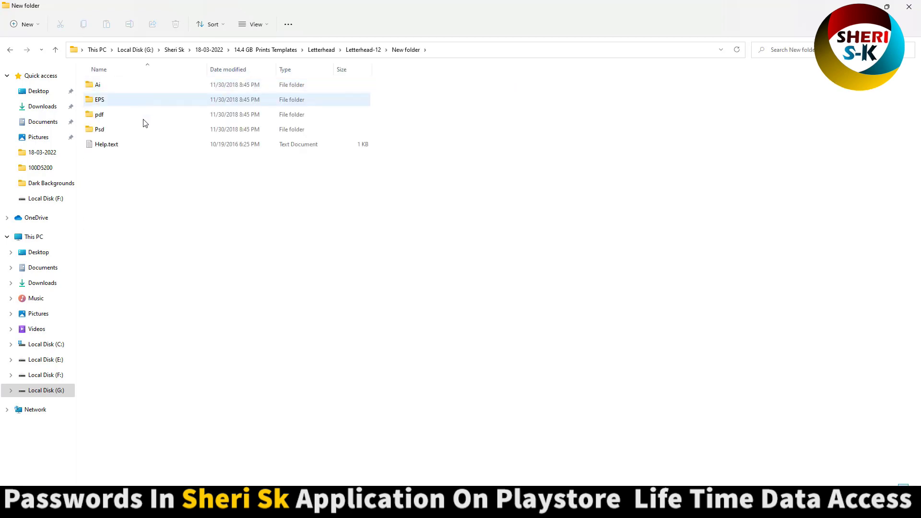
double_click(118, 133)
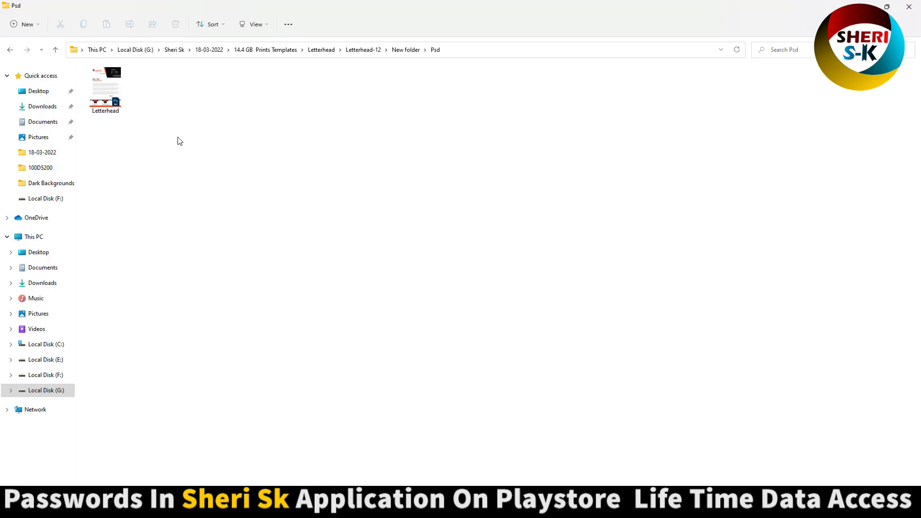
scroll(178, 141, "up", 3, "ctrl")
scroll(179, 141, "up", 1, "ctrl")
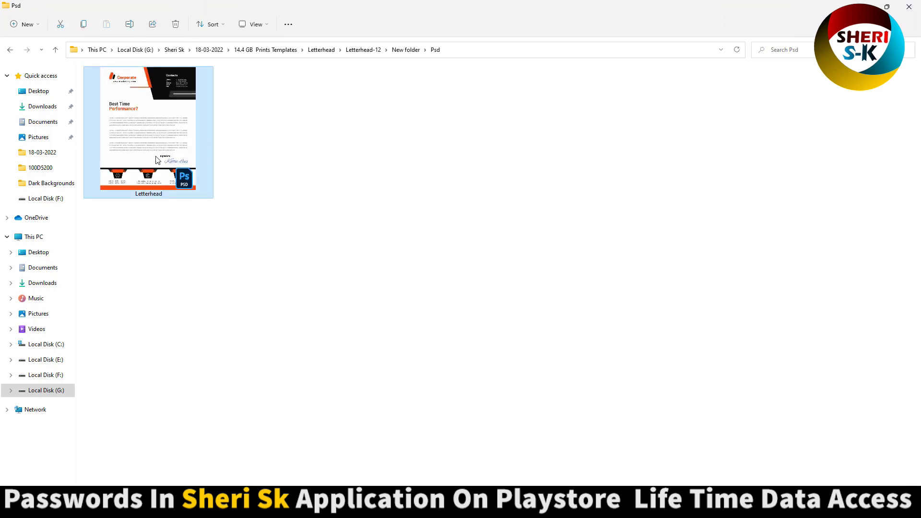
key("alt+Up")
key("alt+Up")
key("alt+Up")
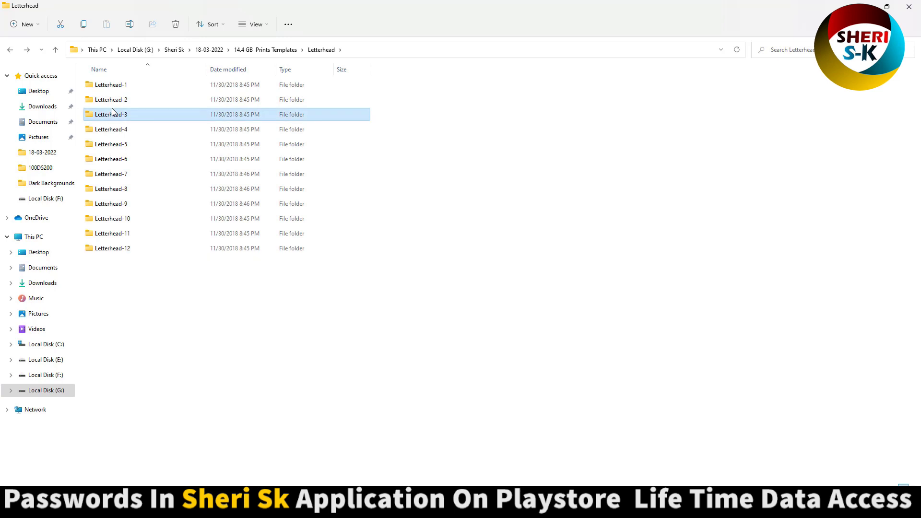
Browse the Letterhead-3 Psd folder, then open the Party Flyer templates folder.
double_click(111, 114)
double_click(109, 86)
double_click(110, 134)
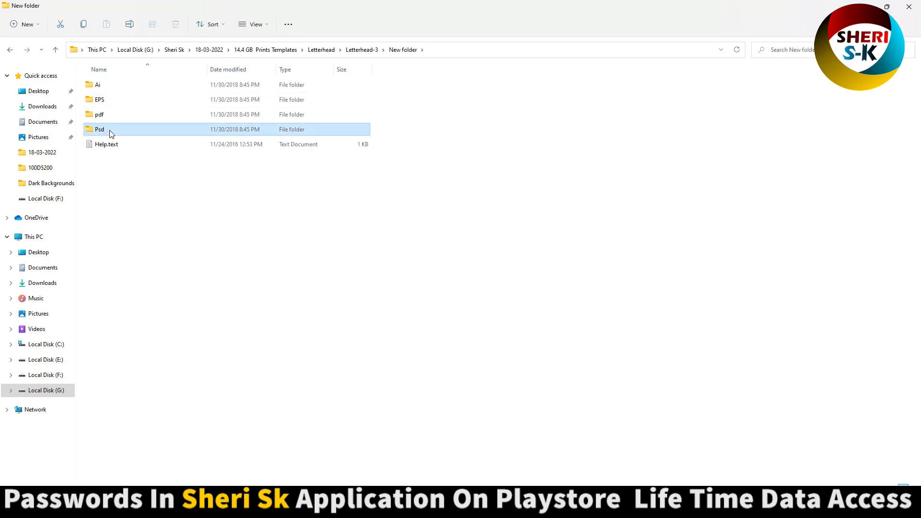
scroll(115, 135, "up", 2)
scroll(212, 146, "up", 2)
key("alt+Up")
key("alt+Up")
key("alt+Up")
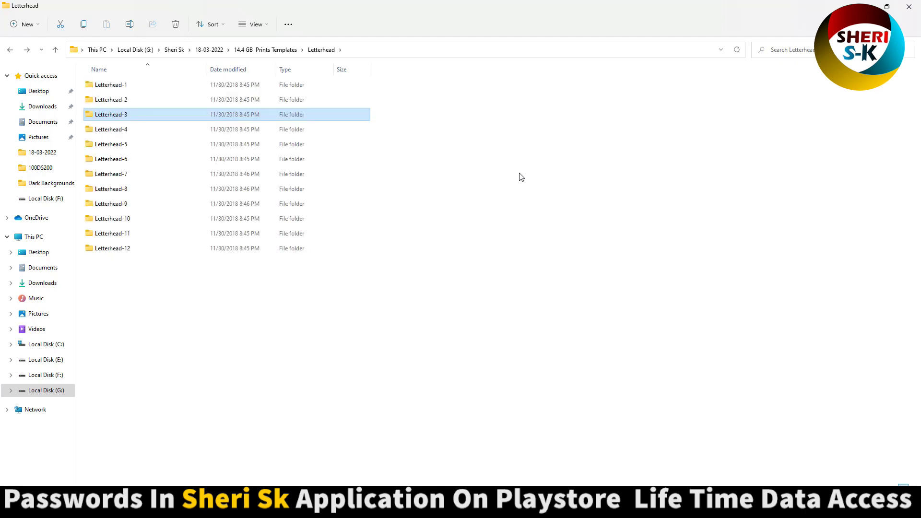
key("alt+Up")
double_click(739, 138)
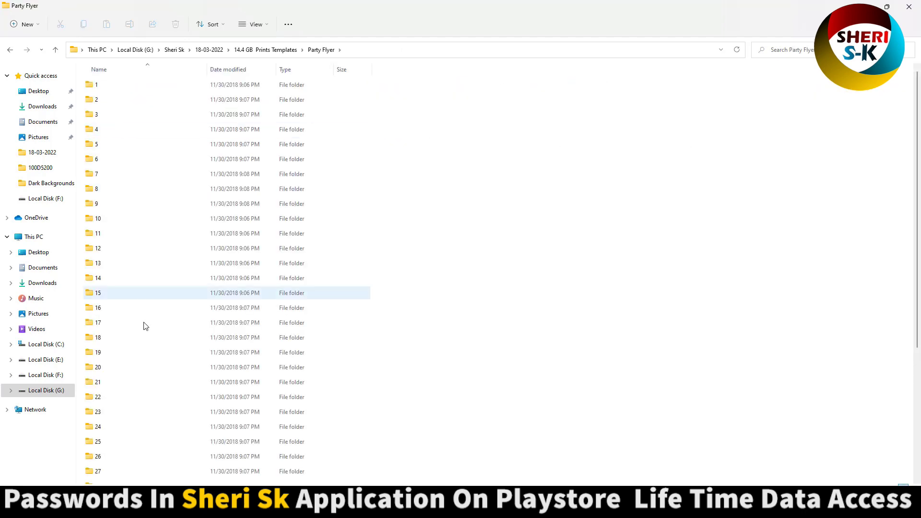
Check Party Flyer folder 40 and preview Flyer Mock Up_01 in folder 23.
scroll(144, 288, "down", 5)
double_click(104, 481)
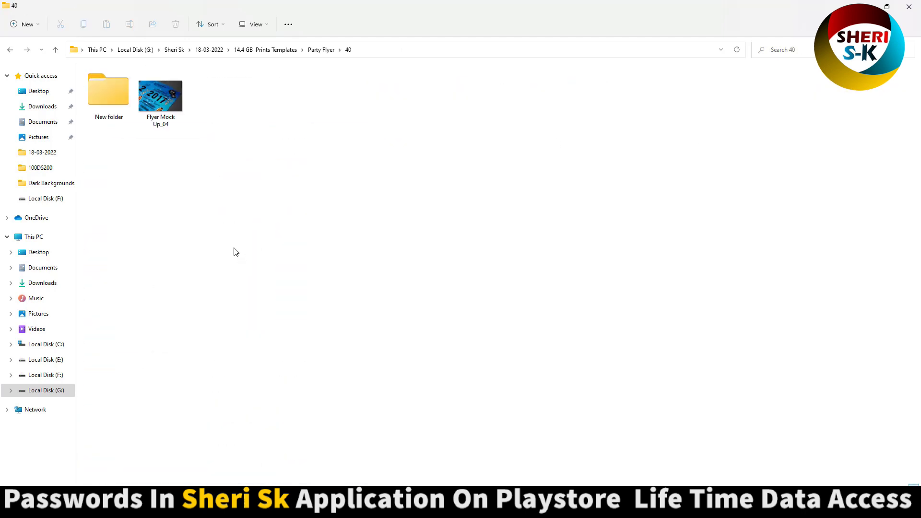
key("alt+Up")
double_click(100, 225)
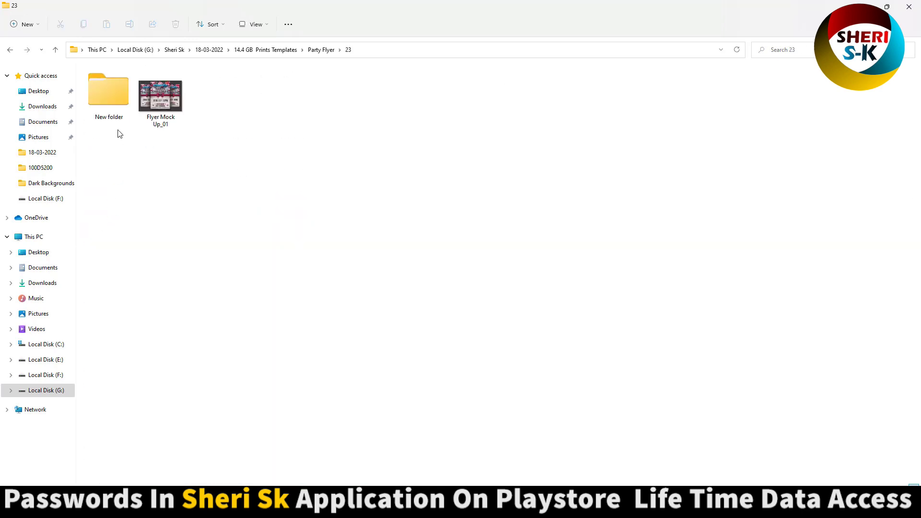
left_click(146, 109)
key("Return")
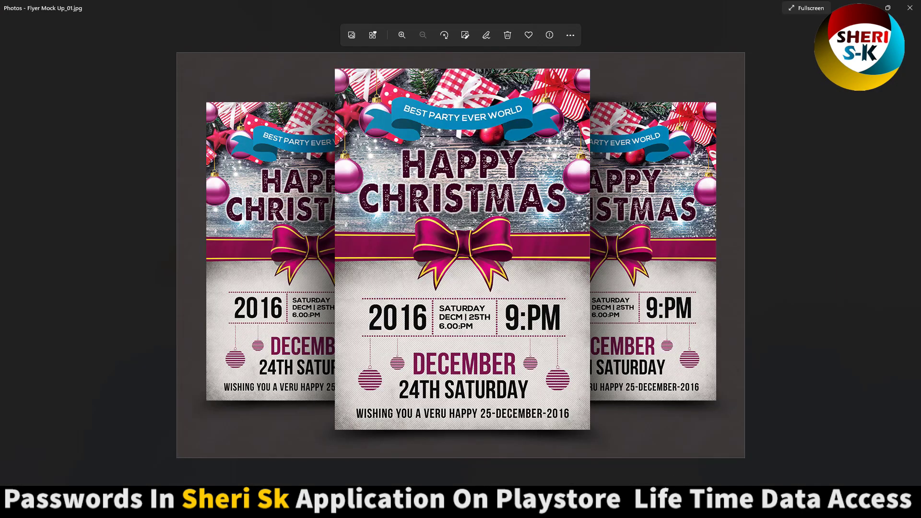
left_click(910, 7)
key("alt+Up")
Preview the Flyer Mock Up_04 images in Party Flyer folders 5 and 3, then open Postcaed.
double_click(127, 138)
double_click(160, 111)
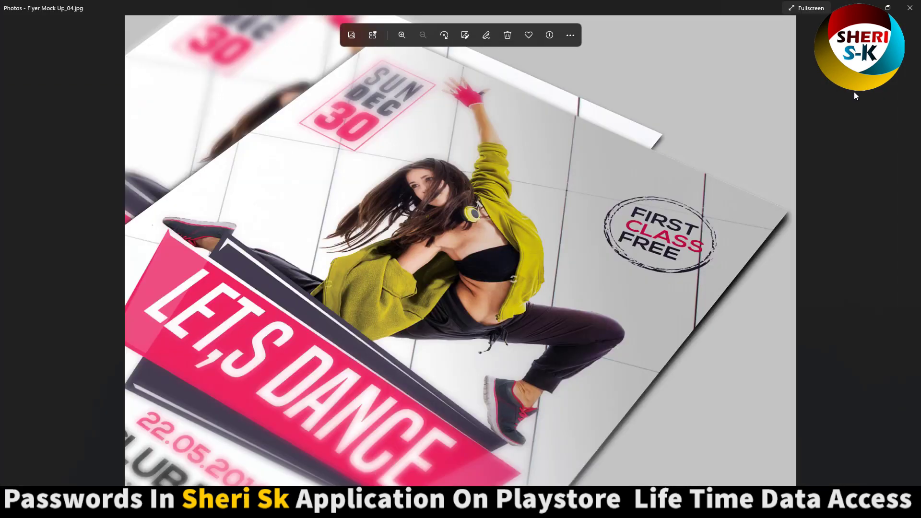
left_click(906, 10)
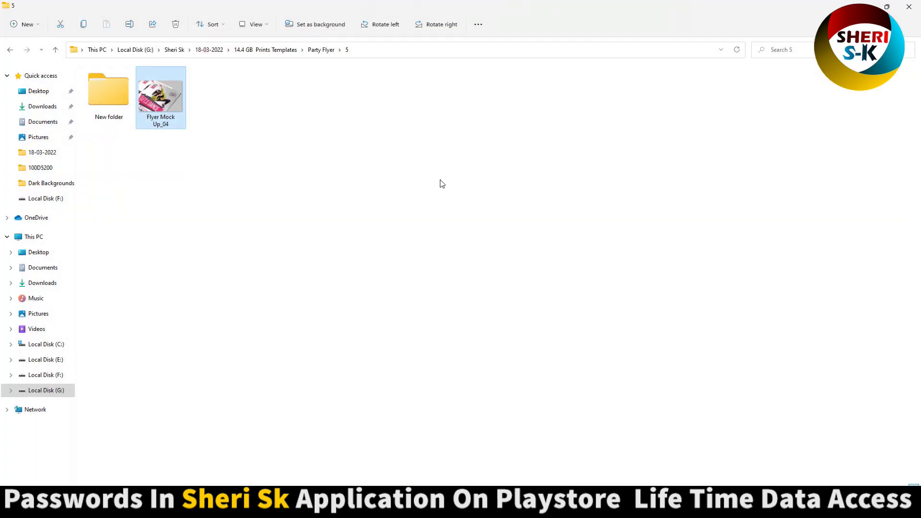
key("alt+Up")
double_click(136, 117)
left_click(155, 109)
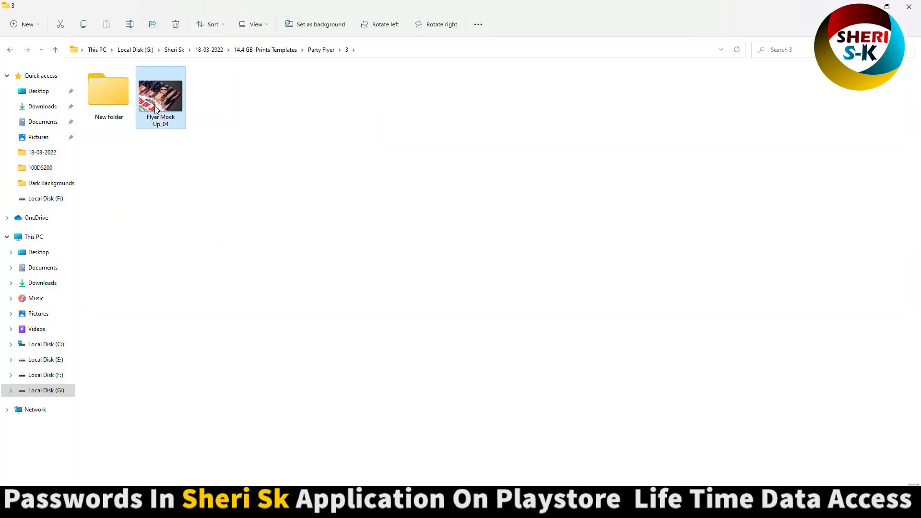
key("Return")
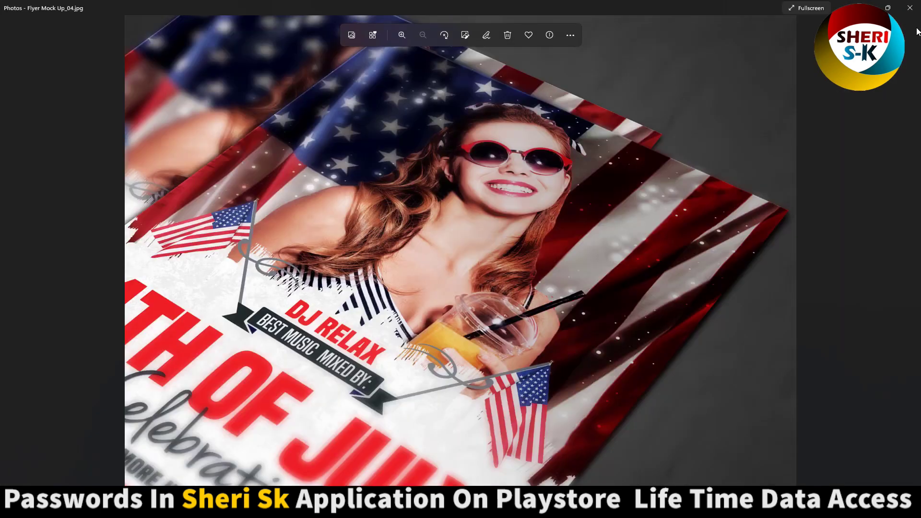
left_click(910, 8)
key("alt+Up")
key("alt+Up")
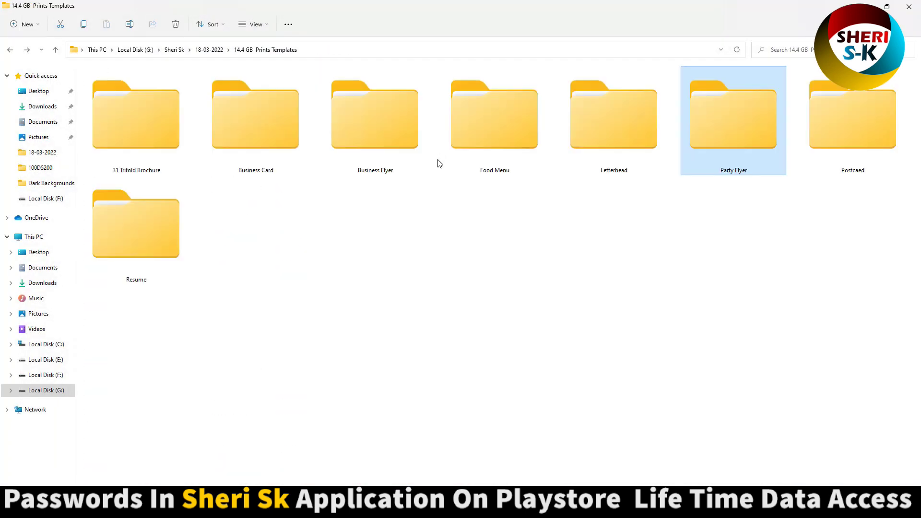
double_click(820, 136)
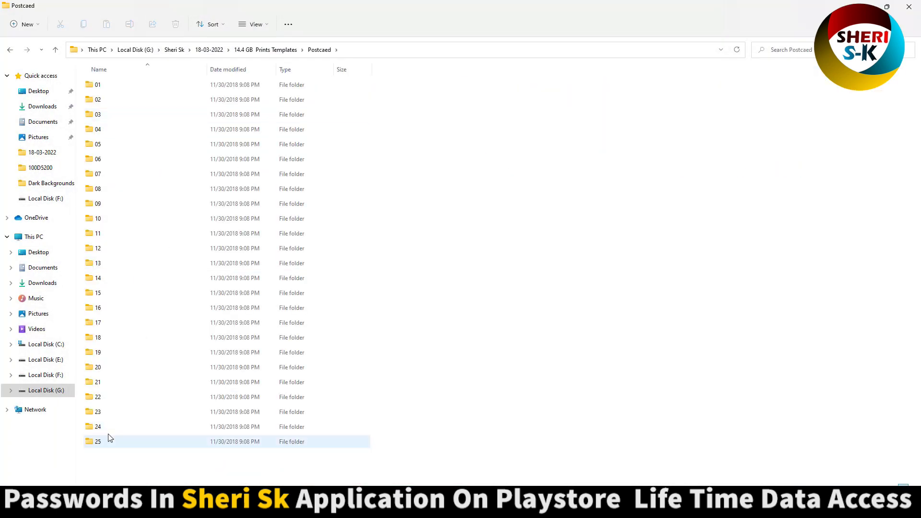
Preview the postcard mock-ups in Postcaed folders 25 and 07.
left_click(103, 427)
double_click(98, 442)
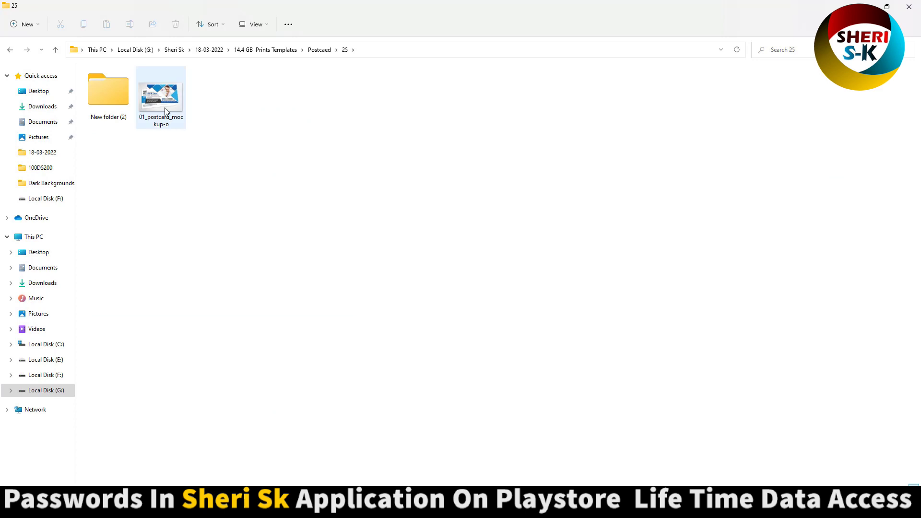
double_click(165, 110)
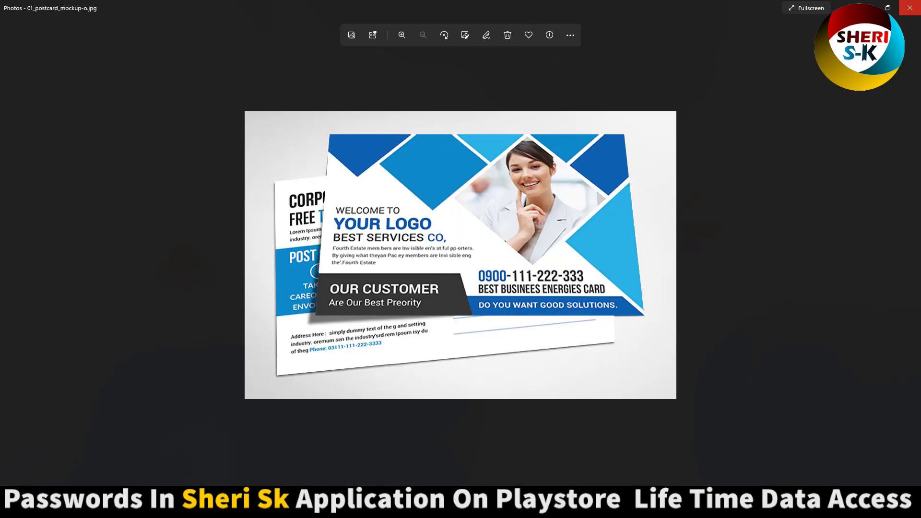
left_click(910, 8)
key("alt+Left")
double_click(146, 172)
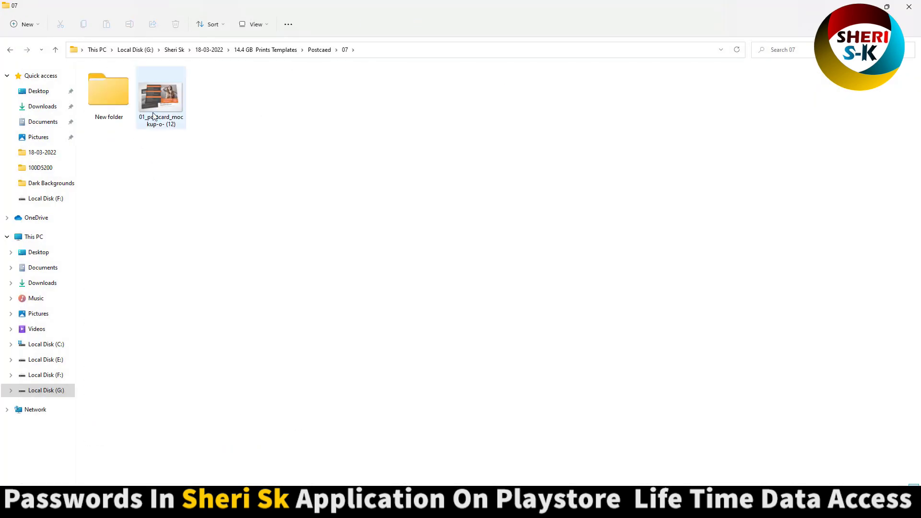
double_click(161, 98)
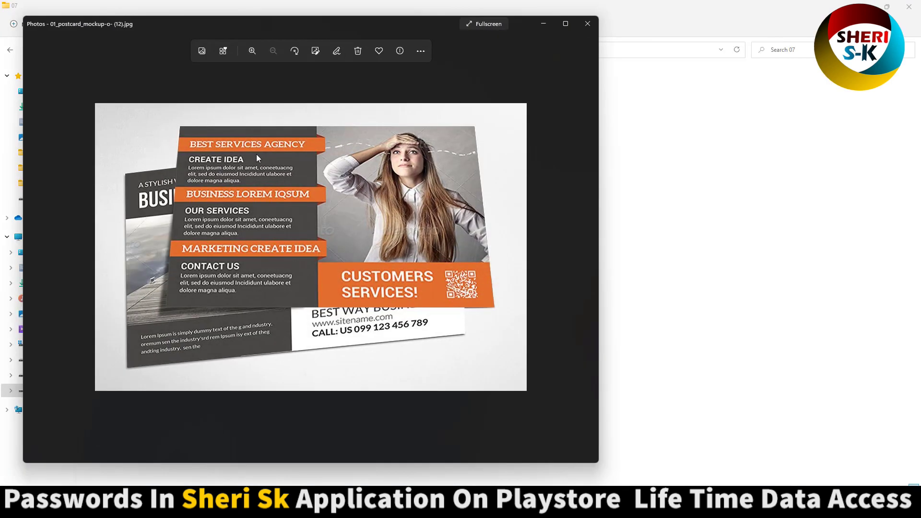
left_click(588, 23)
key("alt+Left")
Preview the postcard image in Postcaed folder 04 and return to the folder list.
double_click(144, 131)
left_click(168, 115)
key("Return")
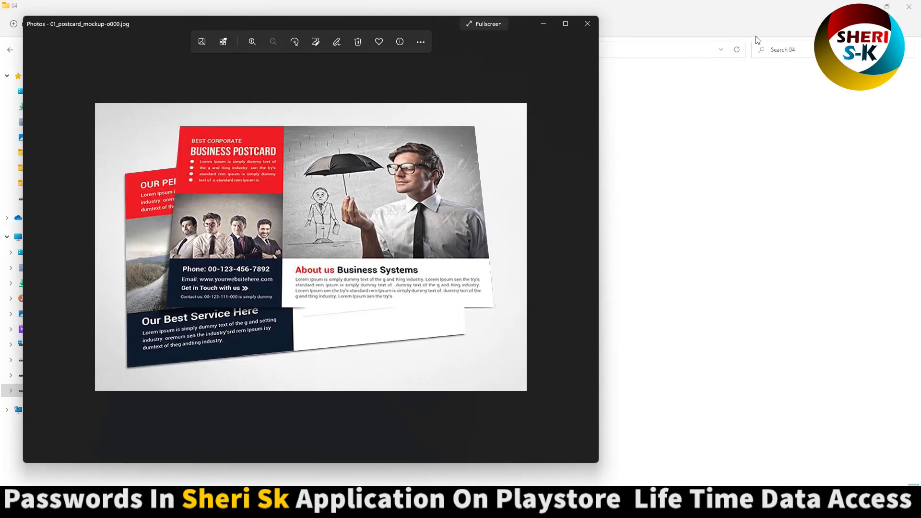
left_click(589, 23)
key("alt+Left")
key("alt+Left")
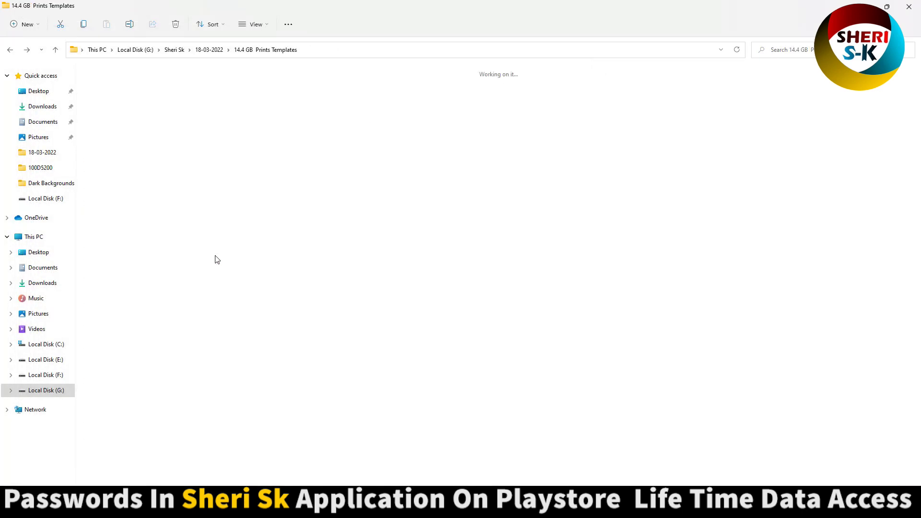
Navigate Resume > Resume (8) > New folder > Resume > Ps and select the Resume PSD.
double_click(135, 234)
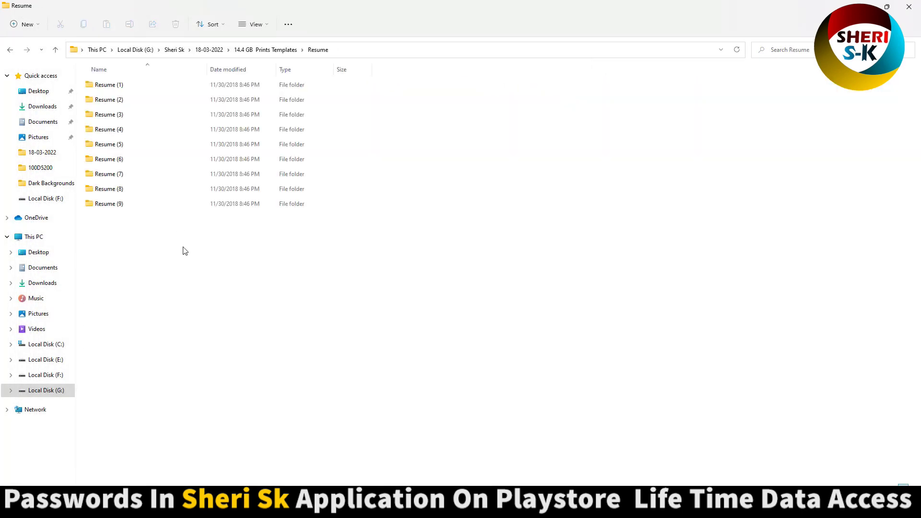
double_click(102, 191)
double_click(124, 85)
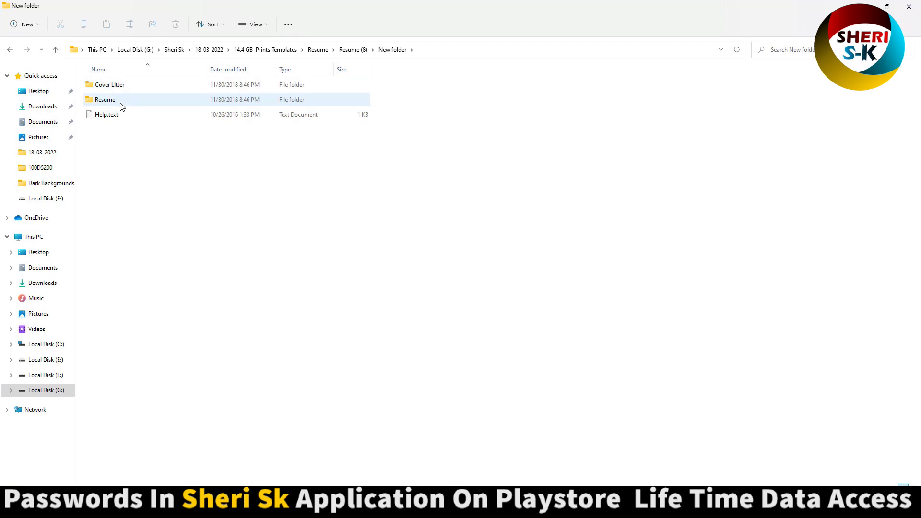
double_click(112, 101)
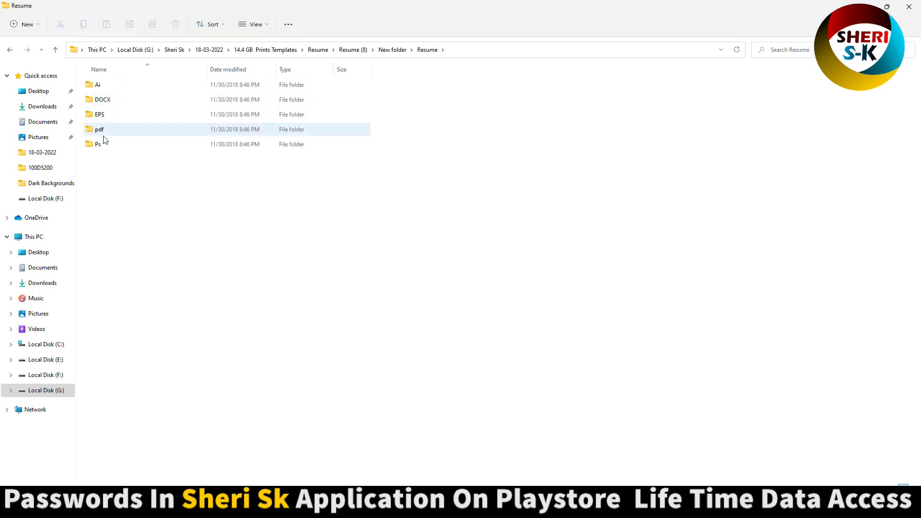
left_click(109, 98)
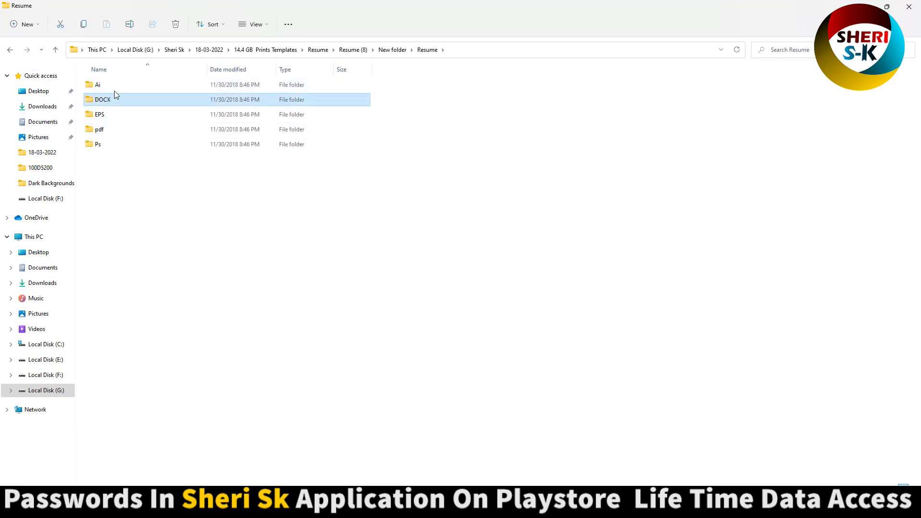
left_click(105, 88)
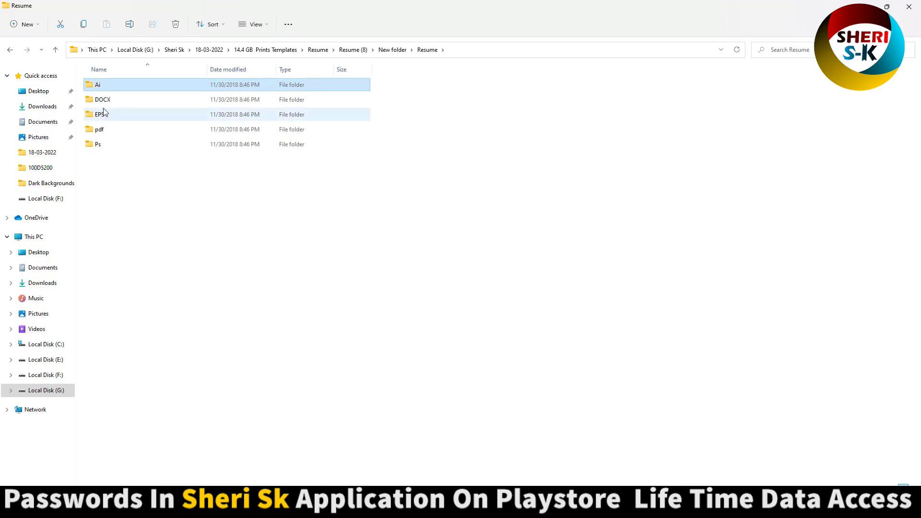
double_click(99, 144)
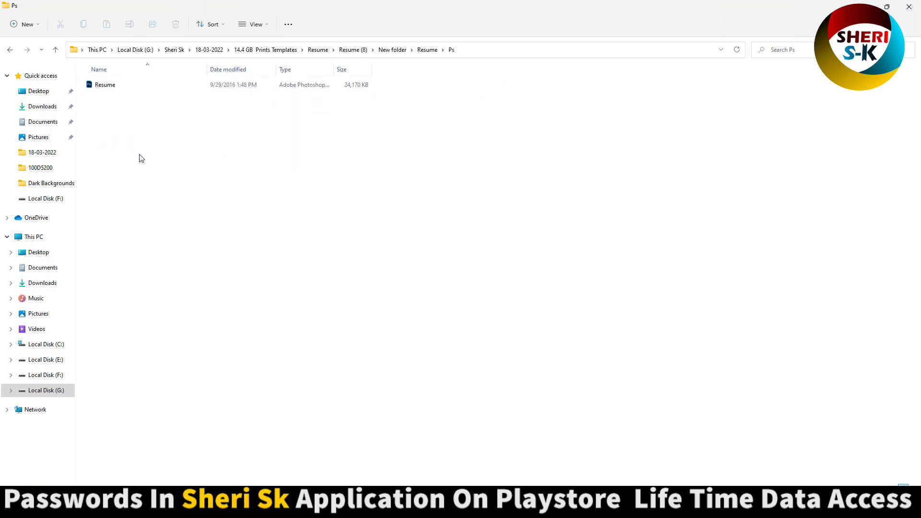
scroll(142, 158, "up", 2, "ctrl")
scroll(141, 159, "up", 3, "ctrl")
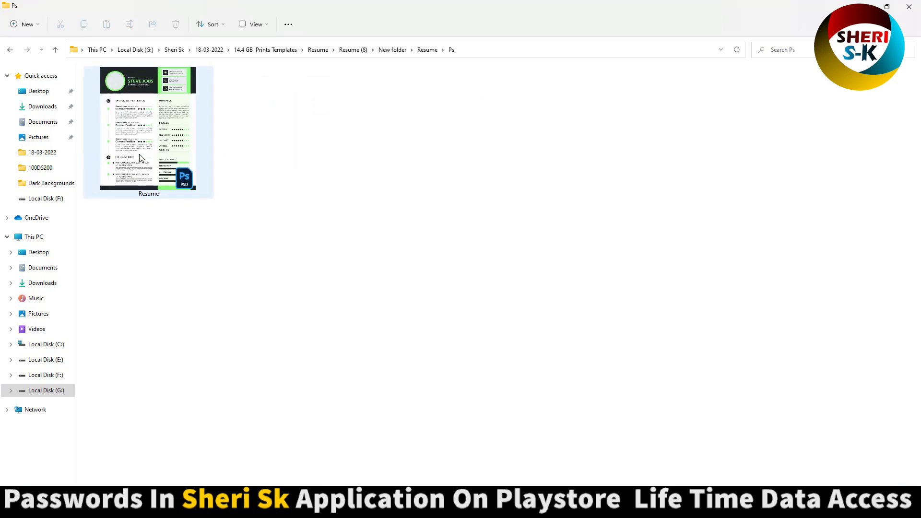
left_click(144, 154)
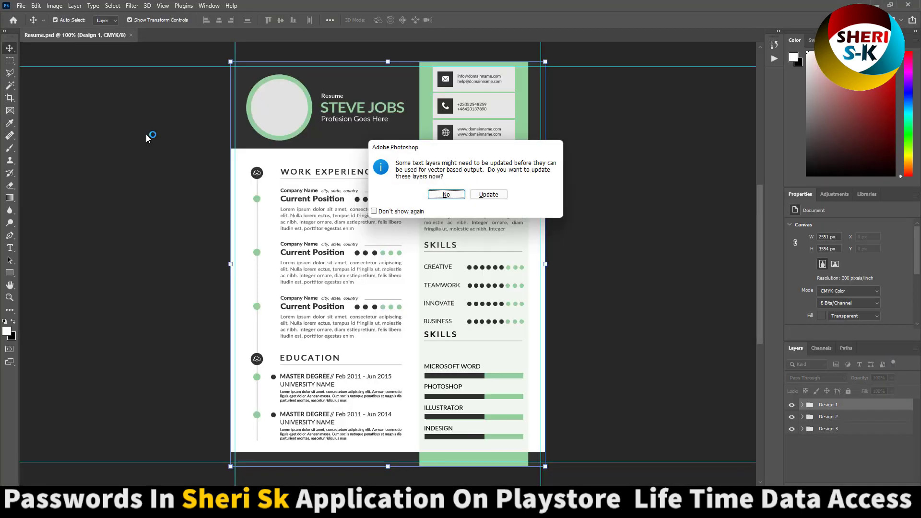
Decline the text-layer update and inspect the photo circle, timeline dot and green strip.
left_click(475, 198)
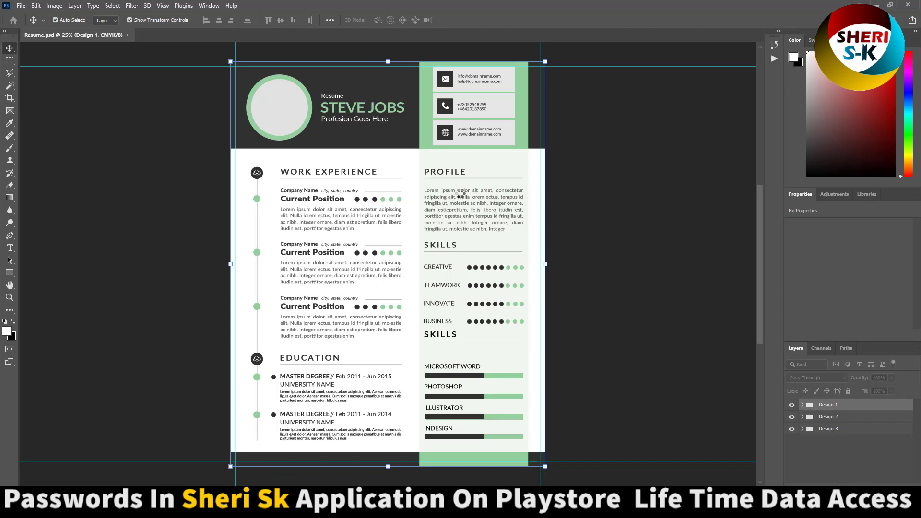
left_click(285, 127)
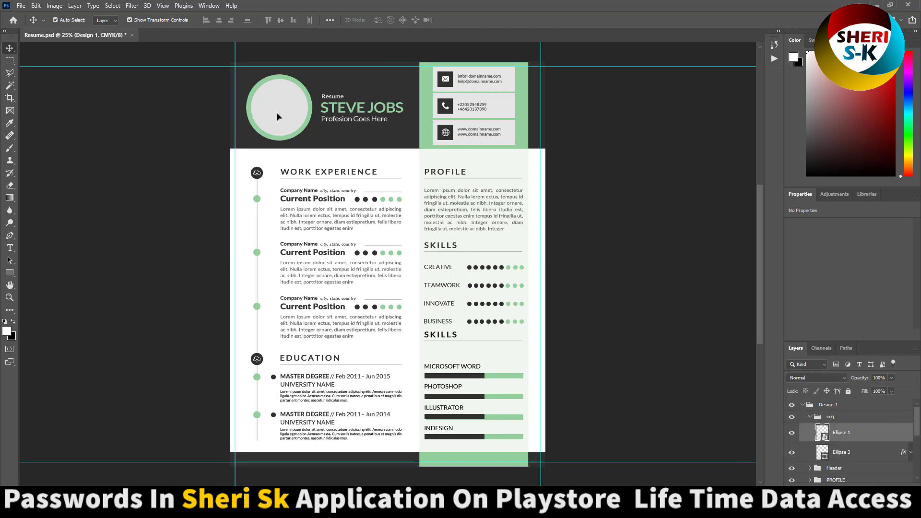
left_click(257, 199)
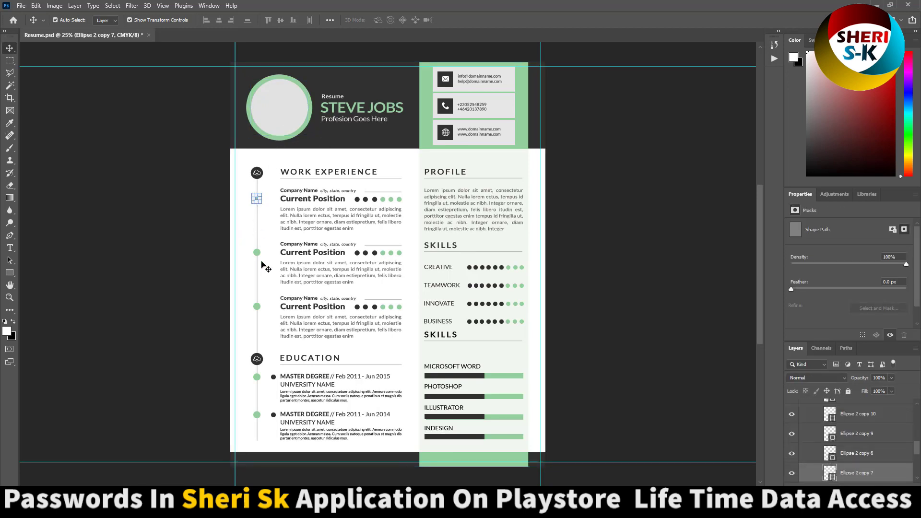
left_click(619, 340)
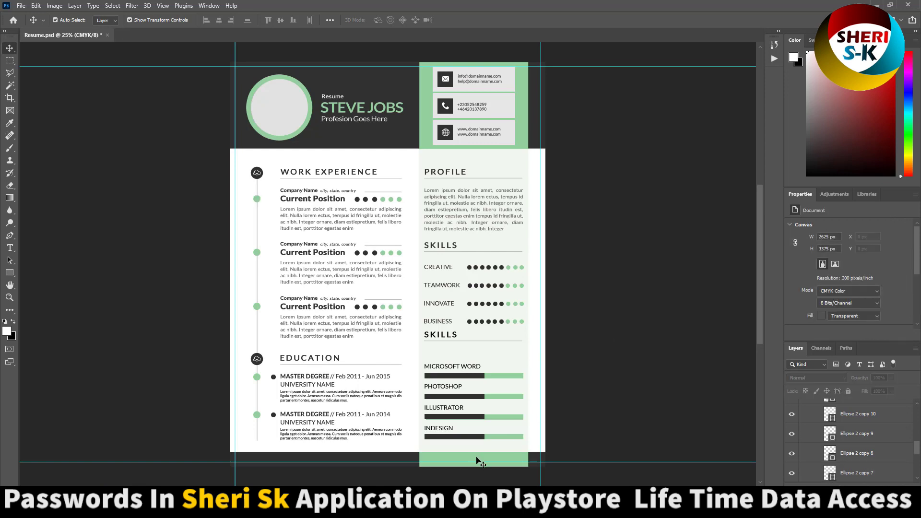
left_click(498, 451)
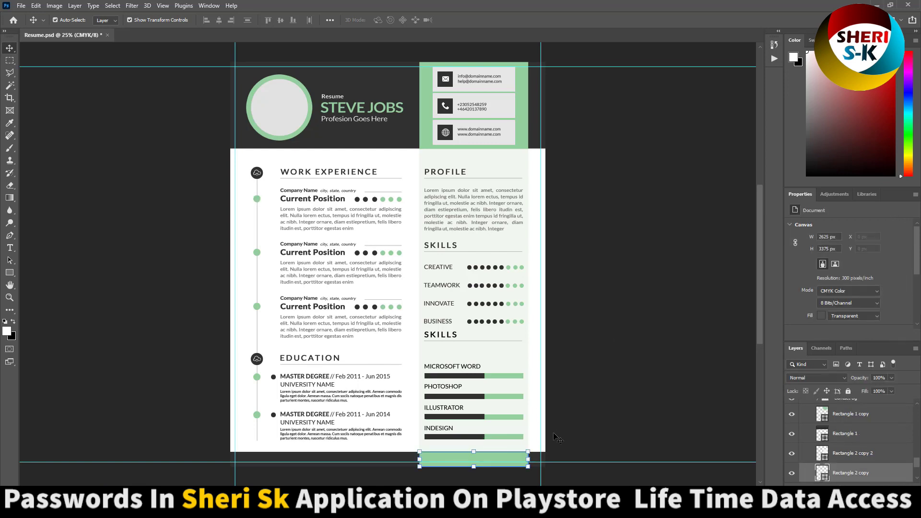
Widen the INDESIGN skill bar, commit the resize, and close Resume.psd.
left_click(479, 436)
mouse_move(487, 437)
left_mouse_down()
mouse_move(516, 437)
mouse_move(484, 437)
left_mouse_up()
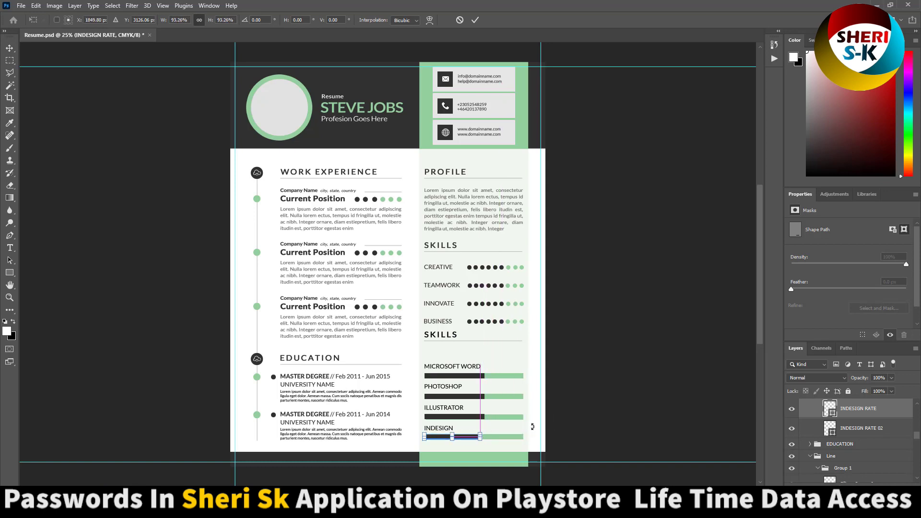
type("184")
key("Return")
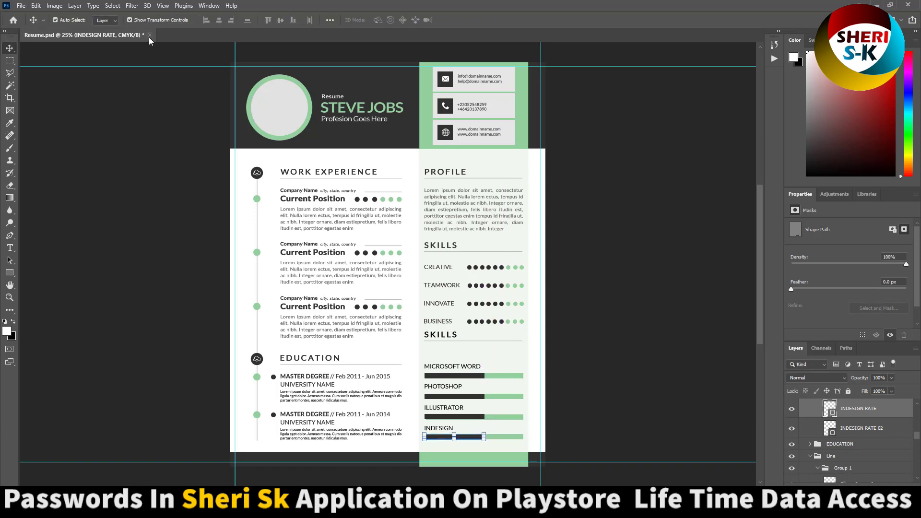
left_click(149, 35)
left_click(451, 188)
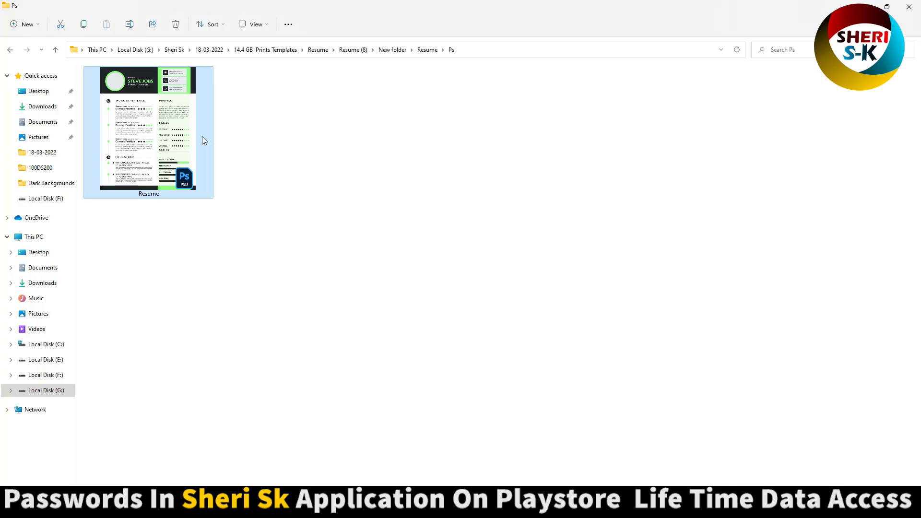
Browse Resume (8)'s Cover Litter Ps folder, then peek into Food Menu and return to Prints Templates.
key("alt+Up")
key("alt+Up")
key("alt+Up")
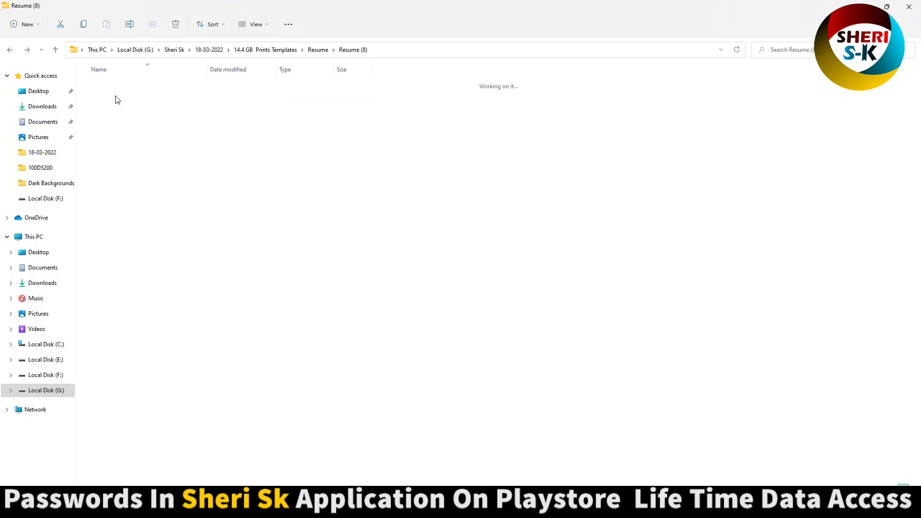
double_click(117, 91)
double_click(118, 91)
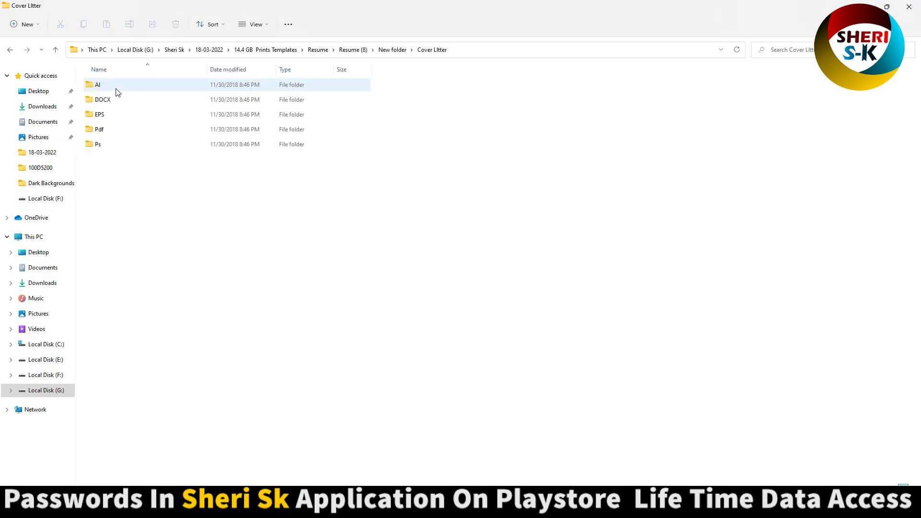
double_click(115, 143)
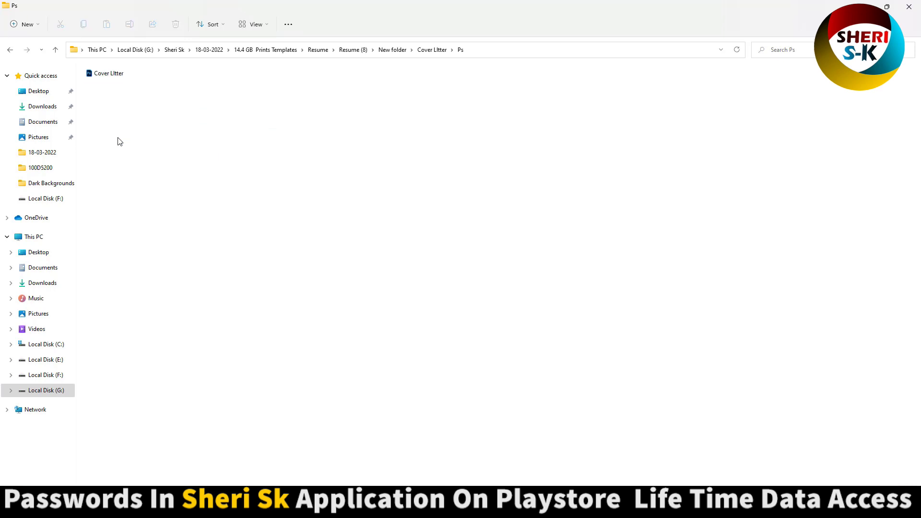
key("alt+Up")
key("alt+Up")
key("alt+Up")
key("alt+Up")
key("alt+Up")
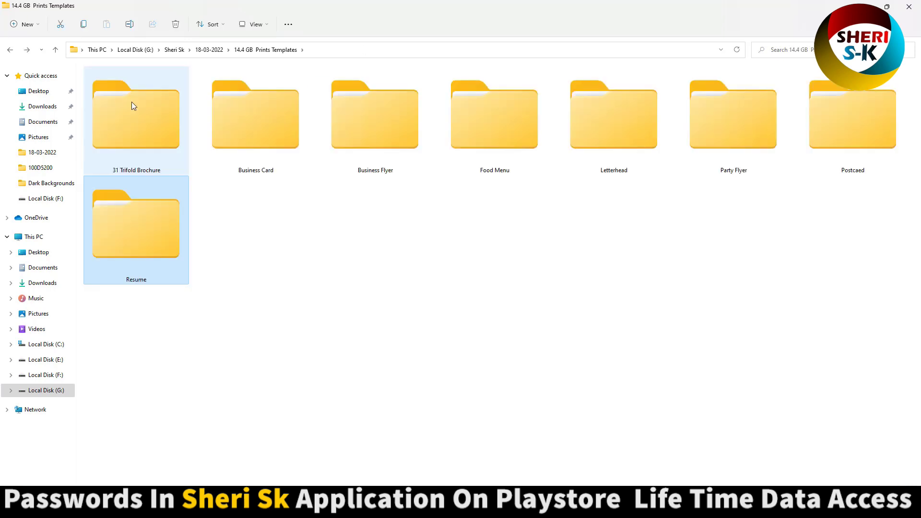
double_click(499, 171)
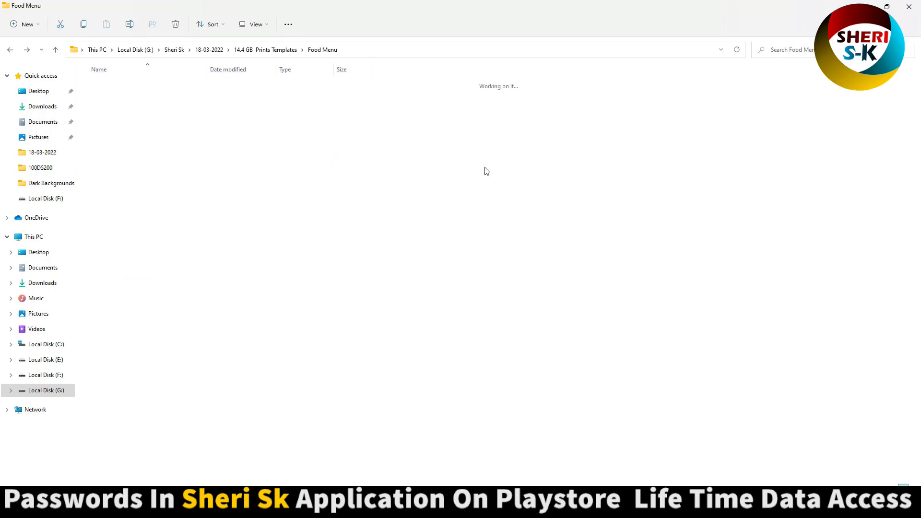
key("alt+Up")
left_click(441, 392)
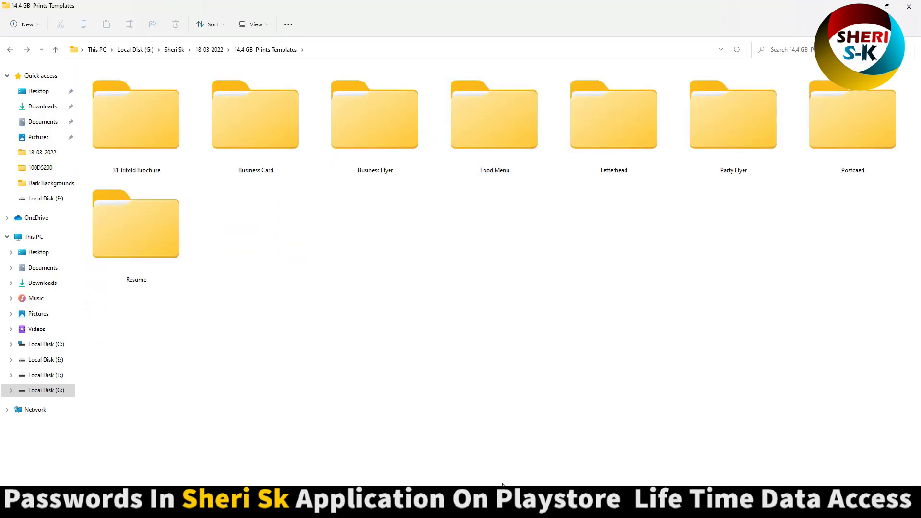